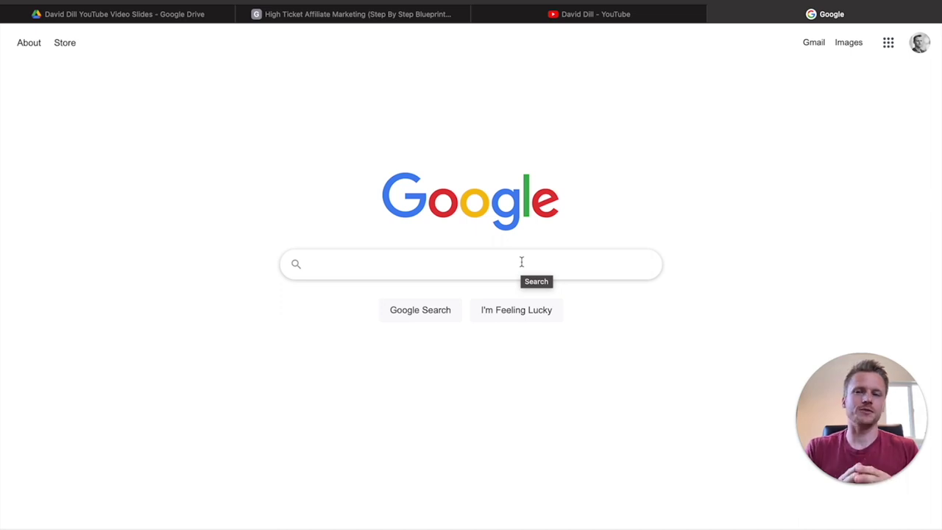
Step: Search Google for systeme.io and open its official website
click(521, 261)
text(systeme.io)
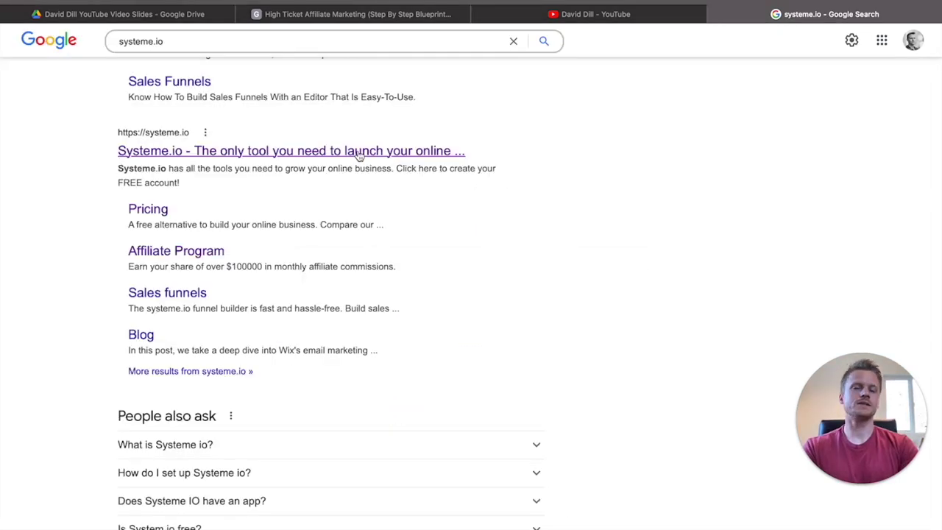
click(359, 152)
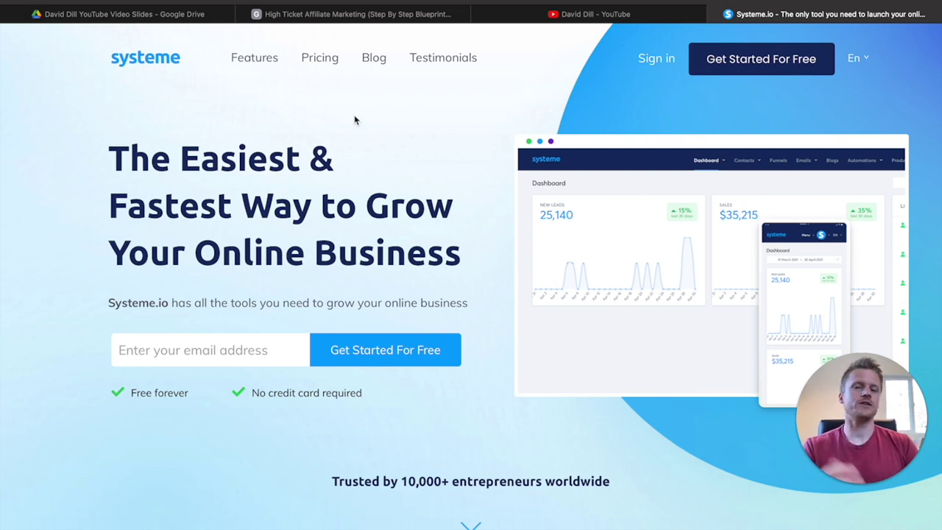
Step: Open the pricing page and examine the Free plan's monthly price, contact limit and sales funnel allowance
click(317, 60)
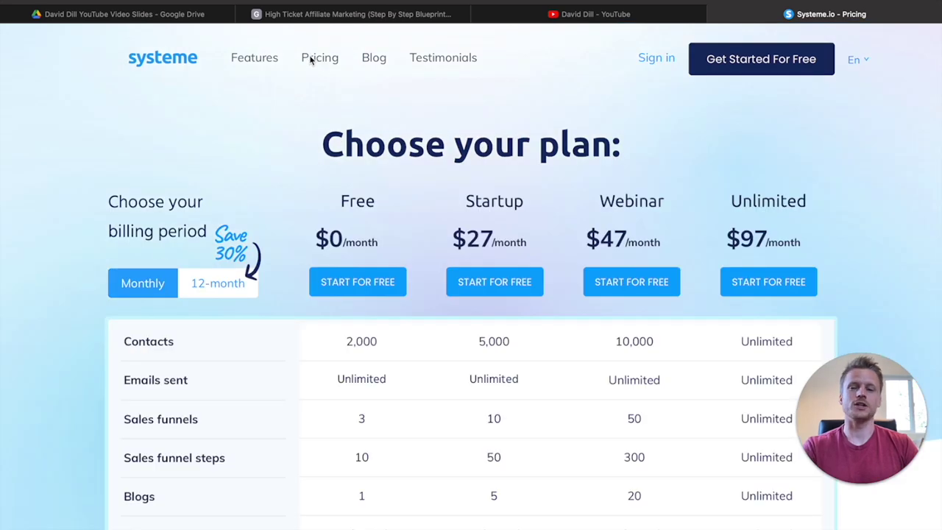
drag(379, 243, 309, 243)
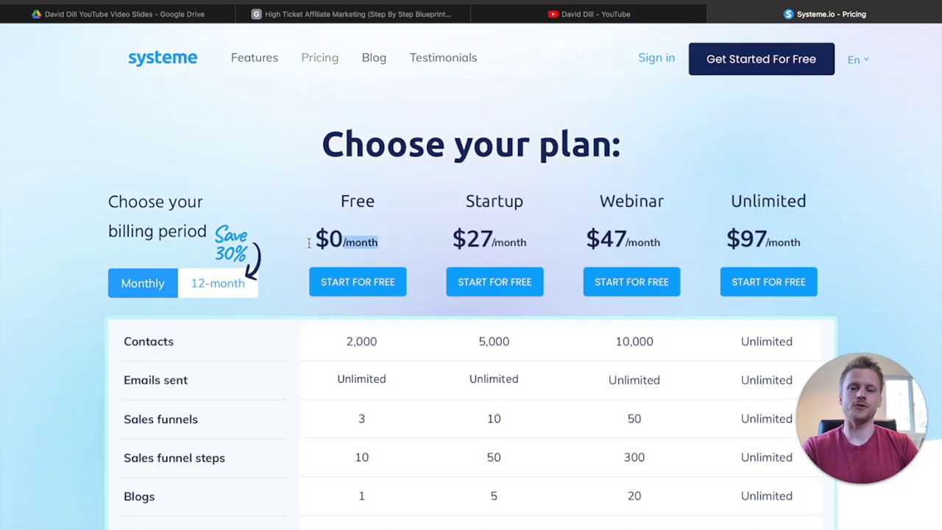
scroll(309, 244, down, 3)
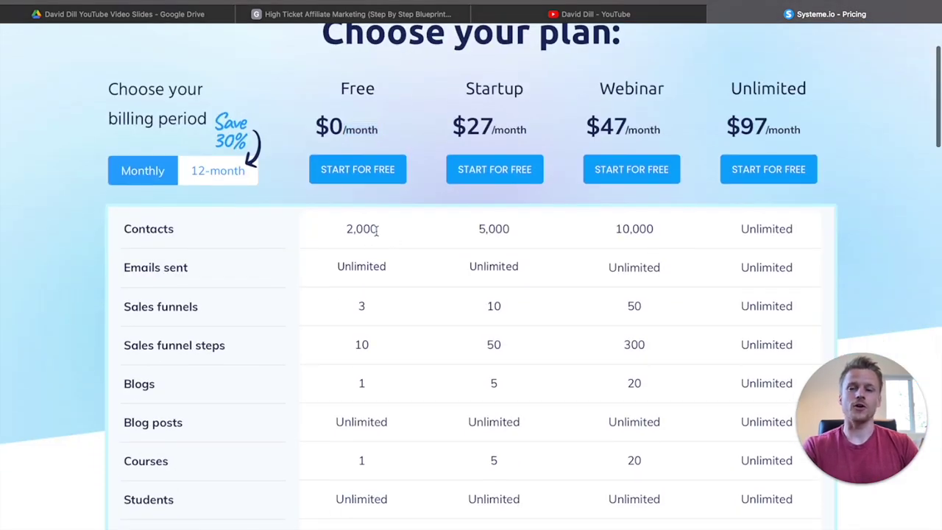
drag(387, 231, 346, 235)
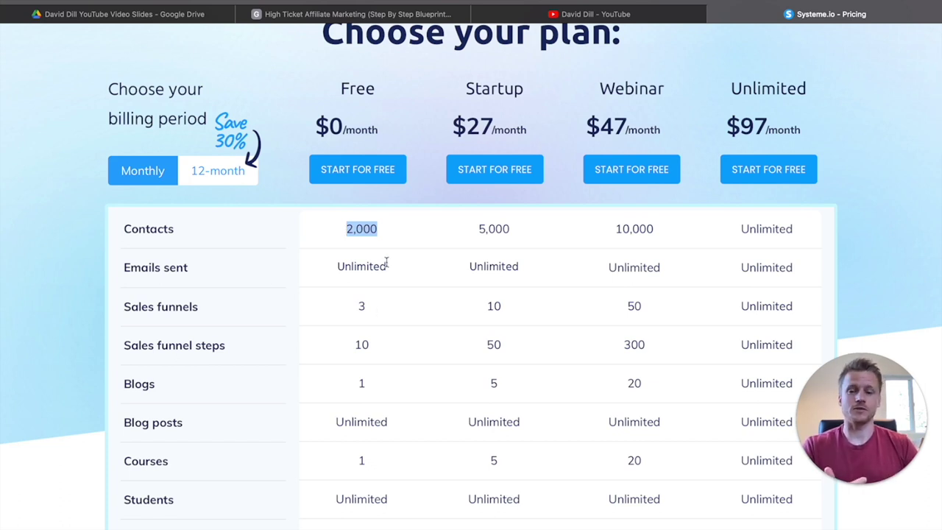
click(373, 307)
drag(372, 308, 348, 305)
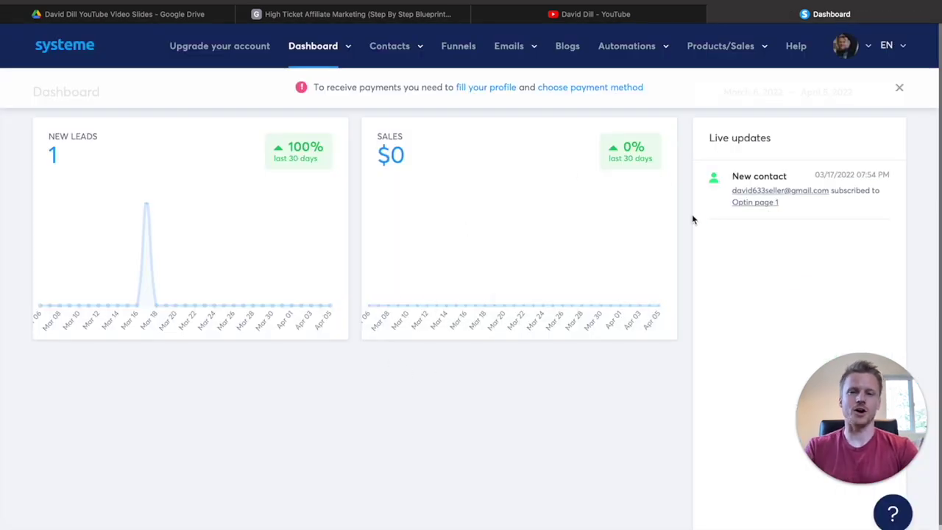
Step: From the funnels list, create a new funnel named "Lander test 1" with the "Build an audience" goal
click(456, 50)
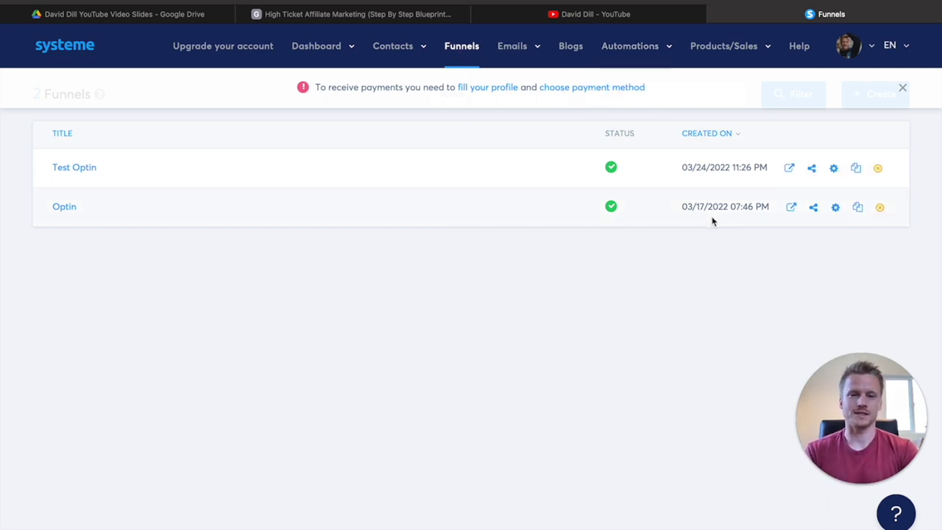
click(904, 91)
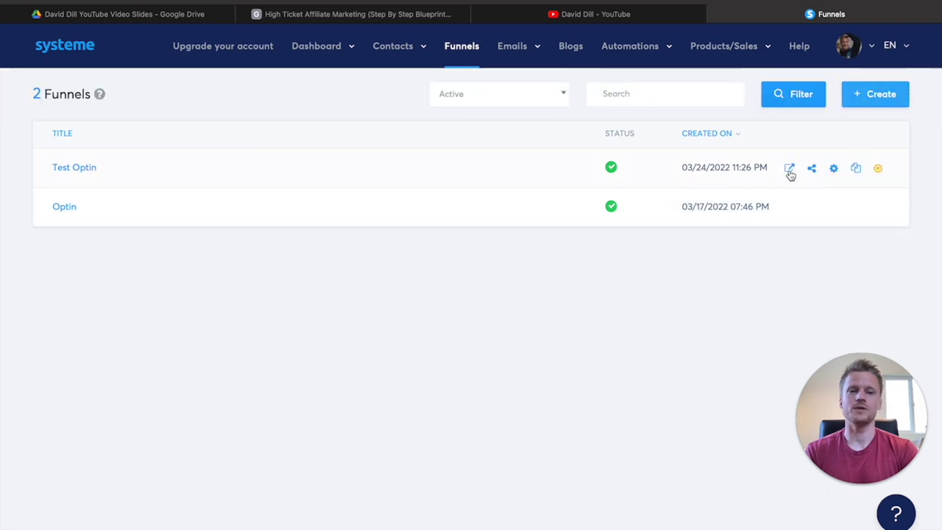
click(874, 95)
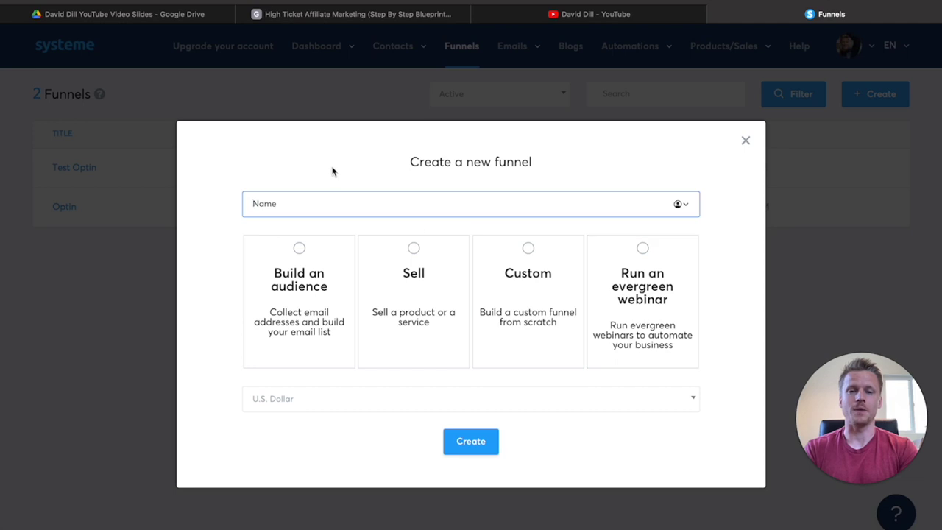
text(La)
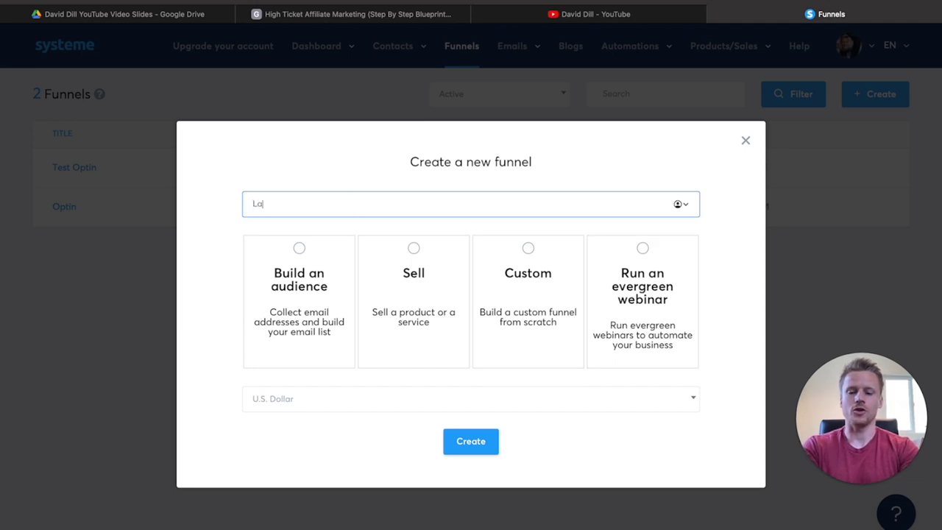
text(nder test 1)
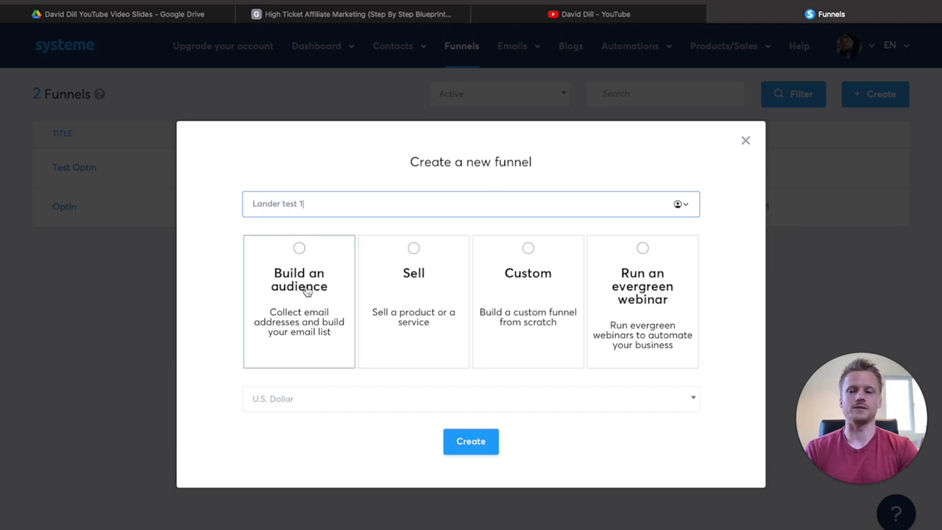
click(304, 313)
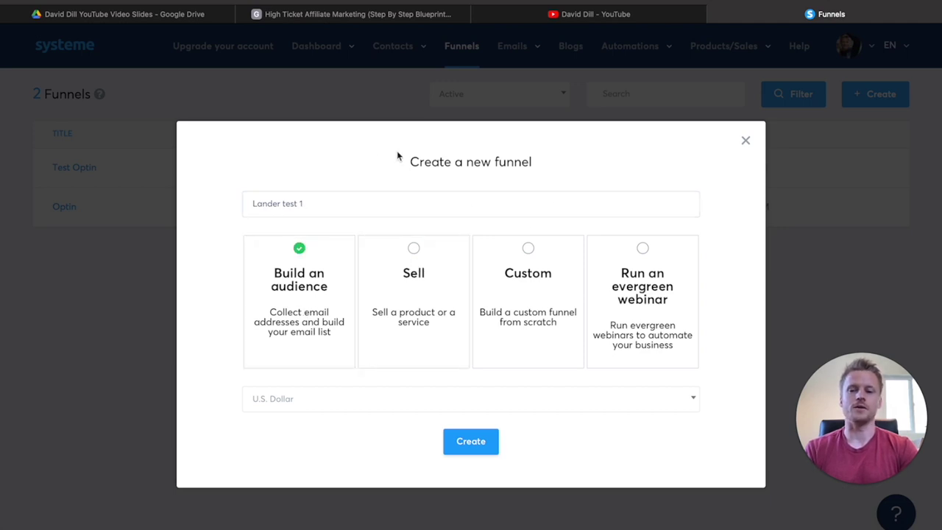
click(471, 441)
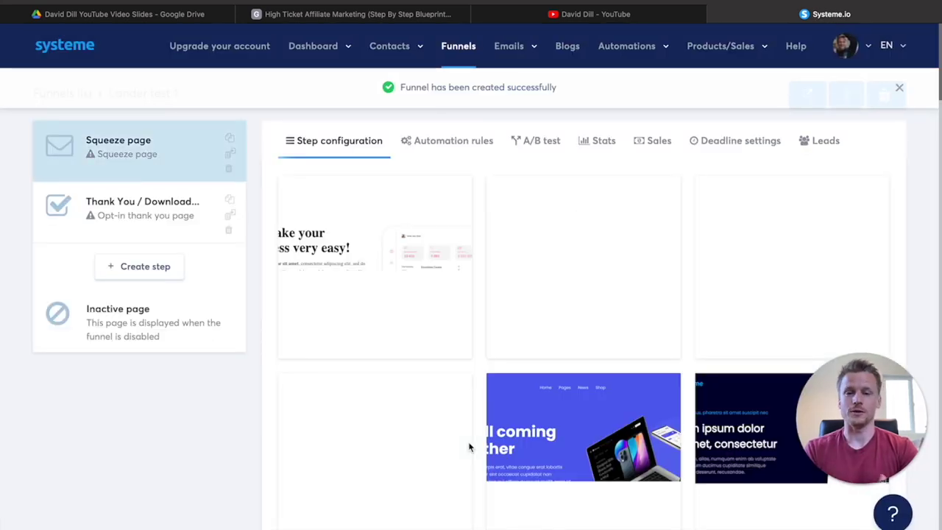
Step: Choose the desert-background "The 3 step system to sell on autopilot!" template for the squeeze page
mouse_move(602, 329)
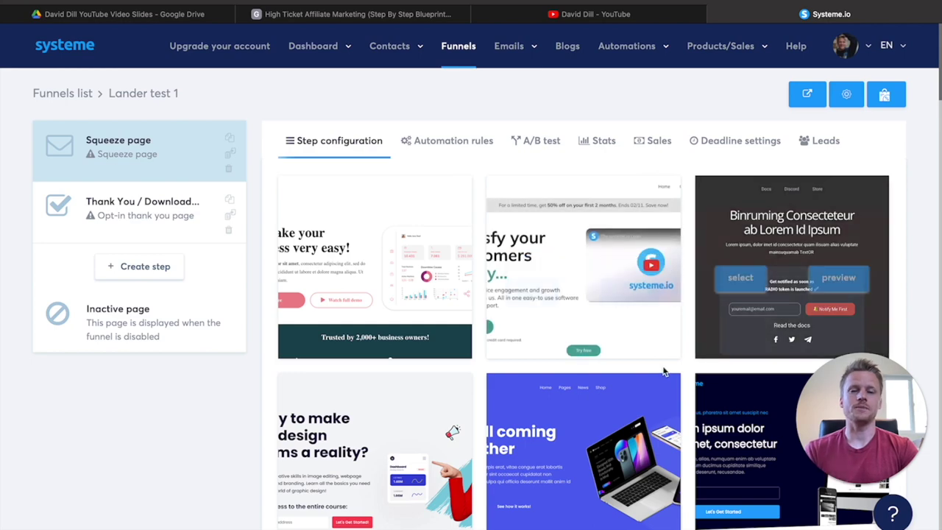
scroll(661, 372, down, 4)
scroll(661, 368, down, 5)
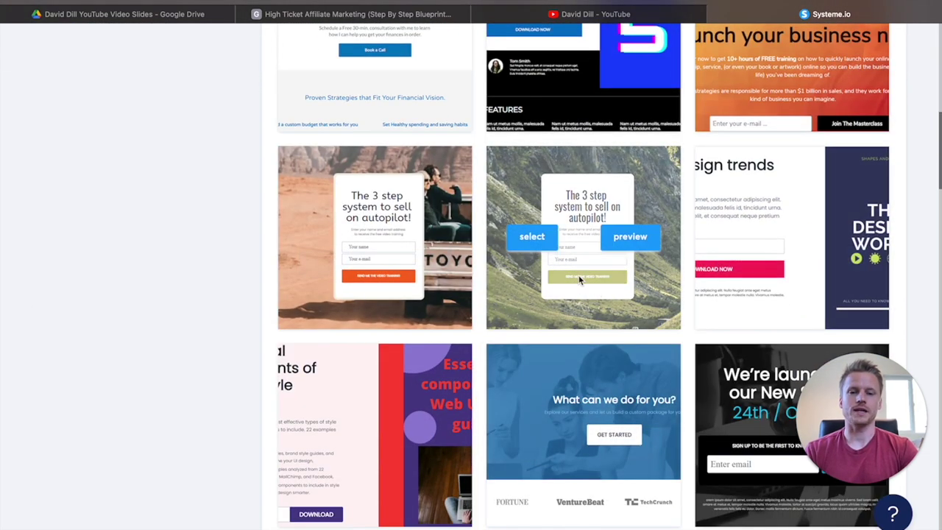
mouse_move(497, 261)
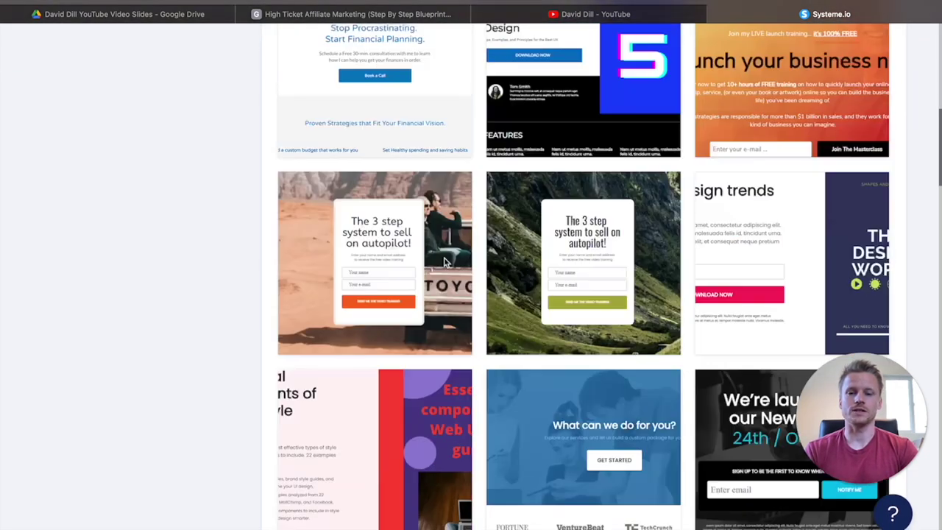
mouse_move(443, 263)
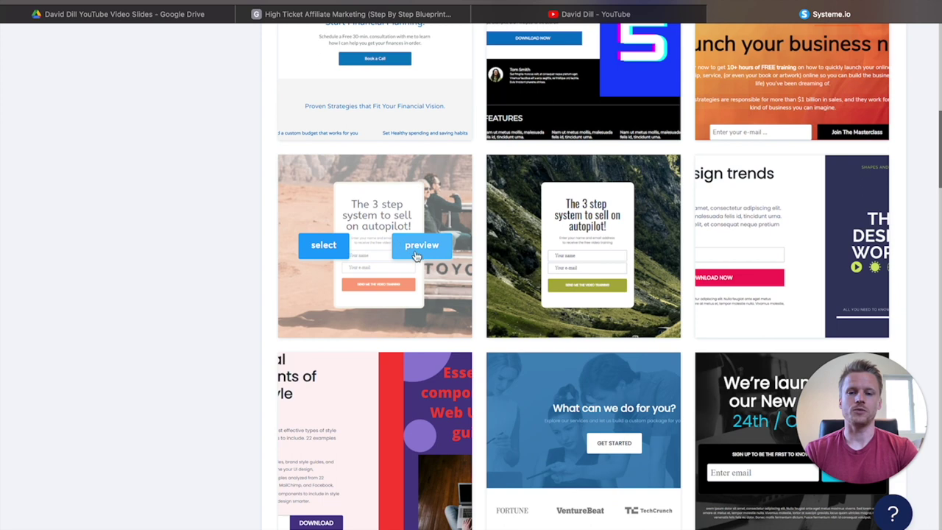
click(323, 246)
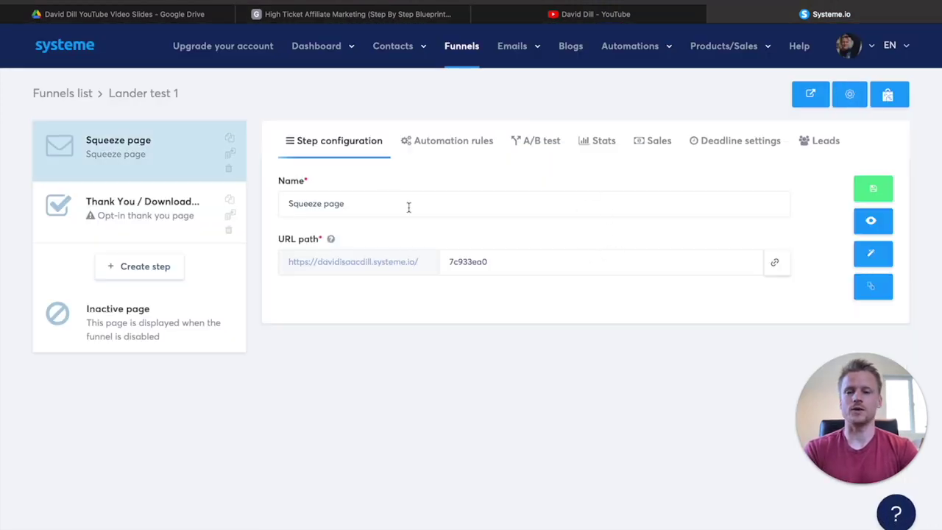
Step: Change the squeeze page step's name to "Lander Squeeze"
triple_click(371, 204)
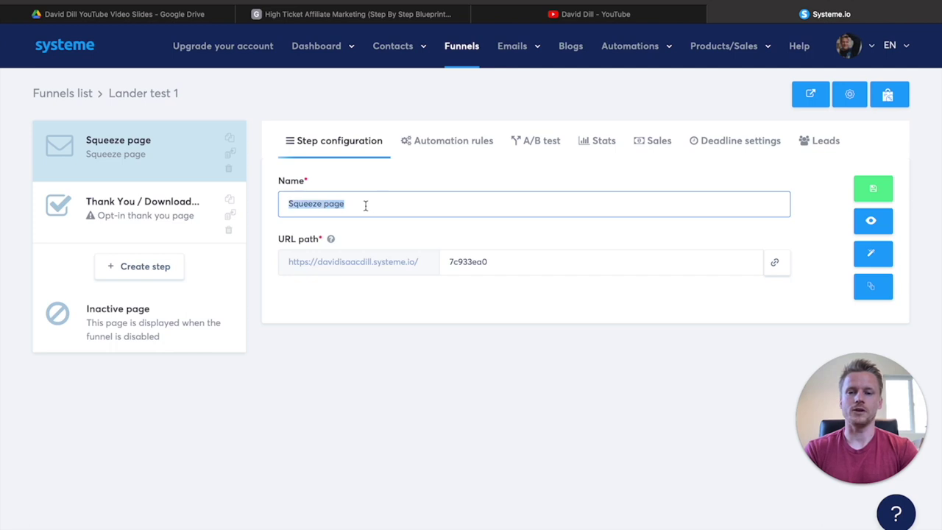
click(363, 204)
key(BackSpace)
key(BackSpace)
key(BackSpace)
key(BackSpace)
key(BackSpace)
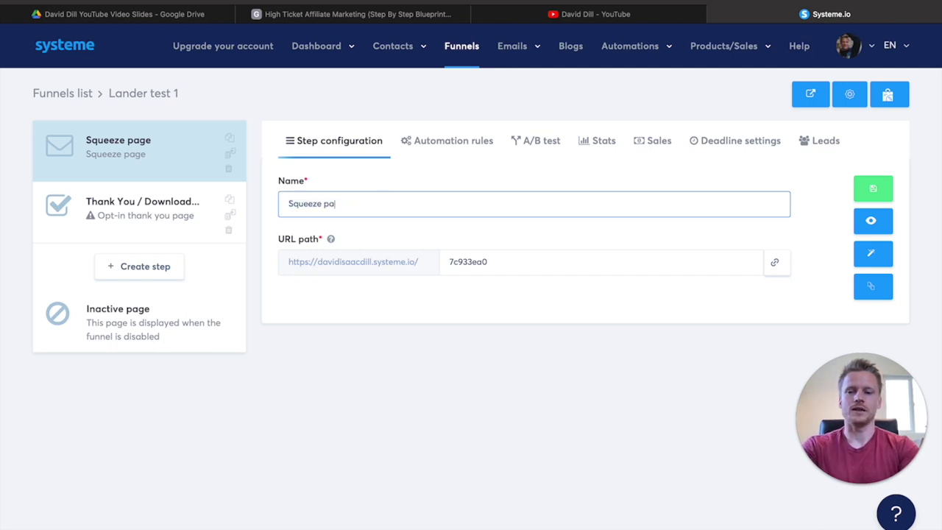
key(Home)
text(Lander)
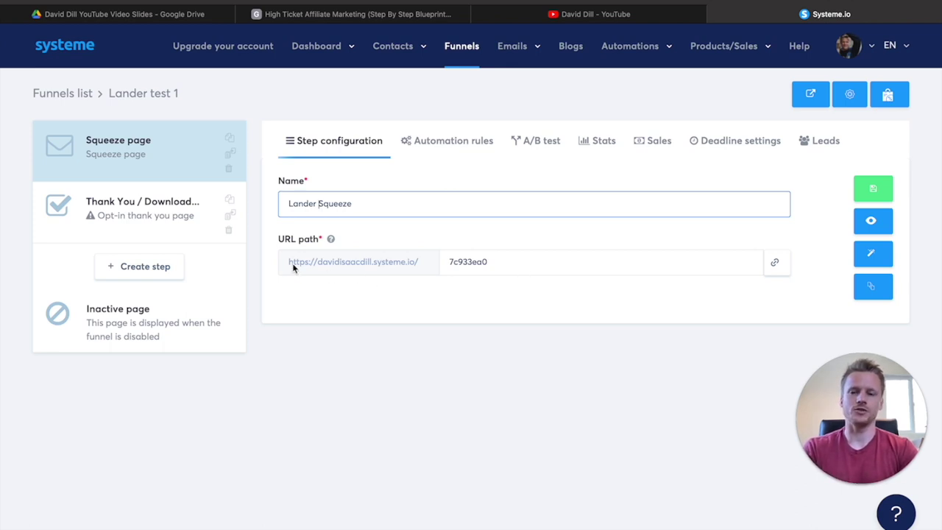
Step: Replace the page's URL path with "lander1"
drag(318, 267, 434, 265)
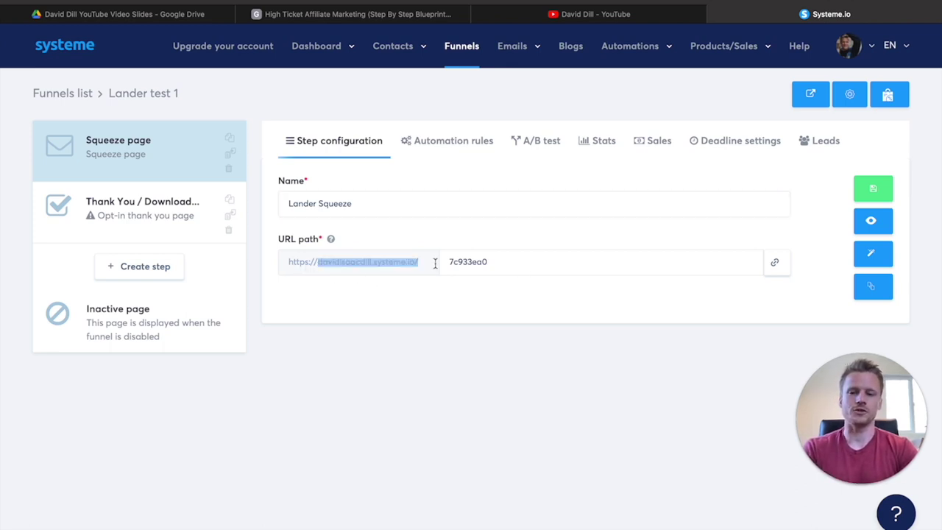
click(390, 270)
click(503, 263)
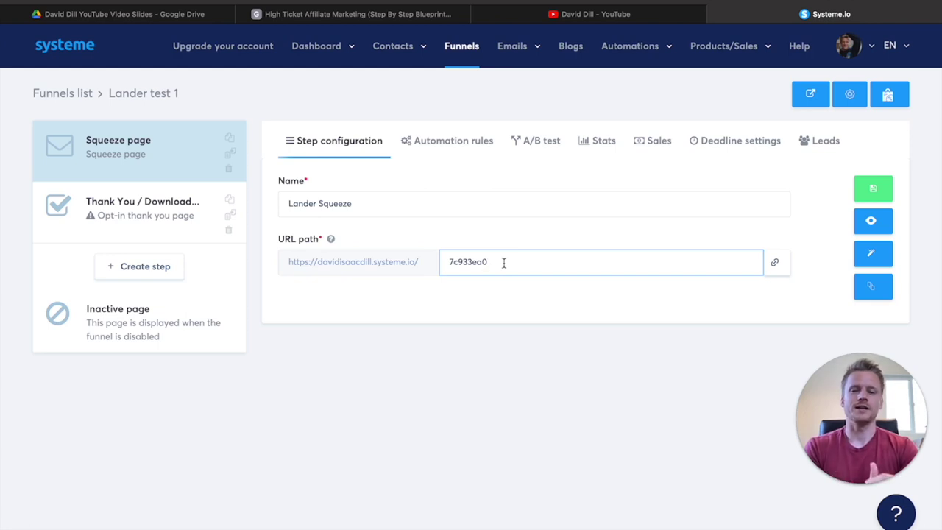
drag(503, 262, 421, 261)
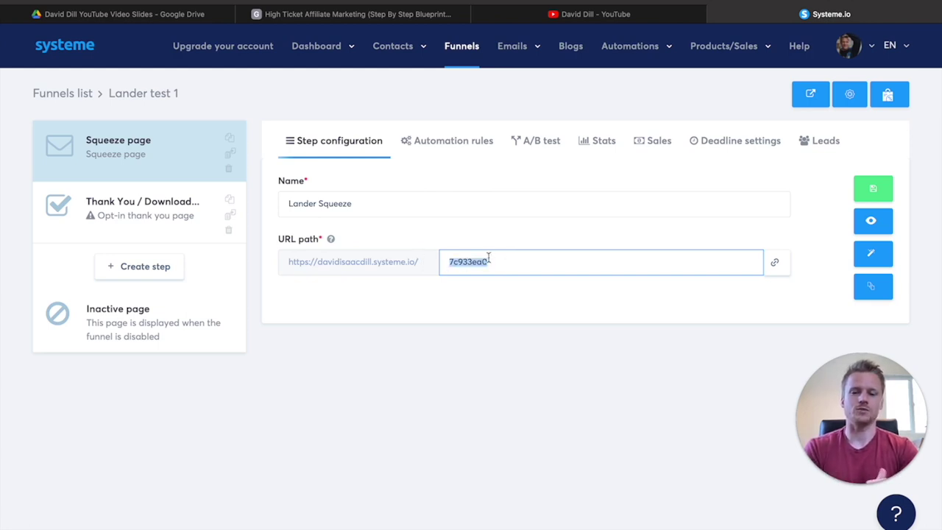
text(lander1)
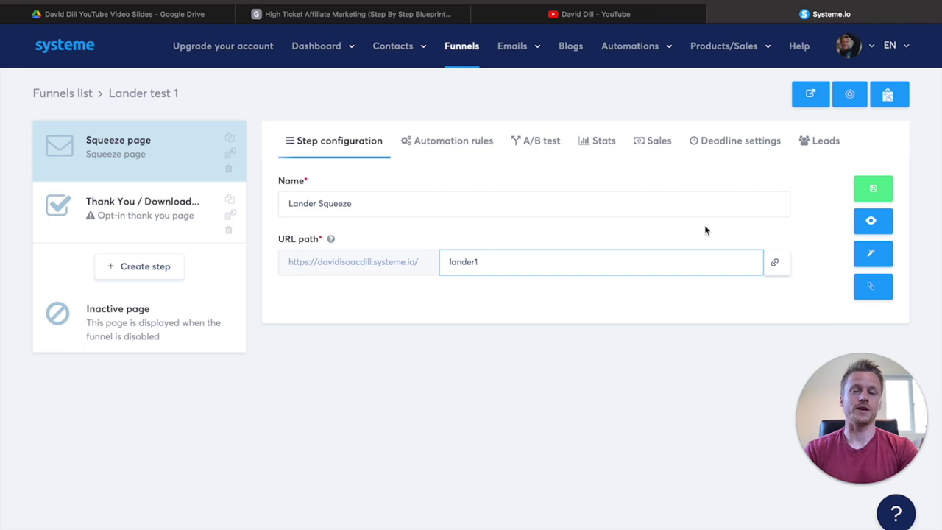
Step: Open the squeeze page in the editor and change its headline to "Get My Free Affiliate Marketing Video Training!"
click(876, 255)
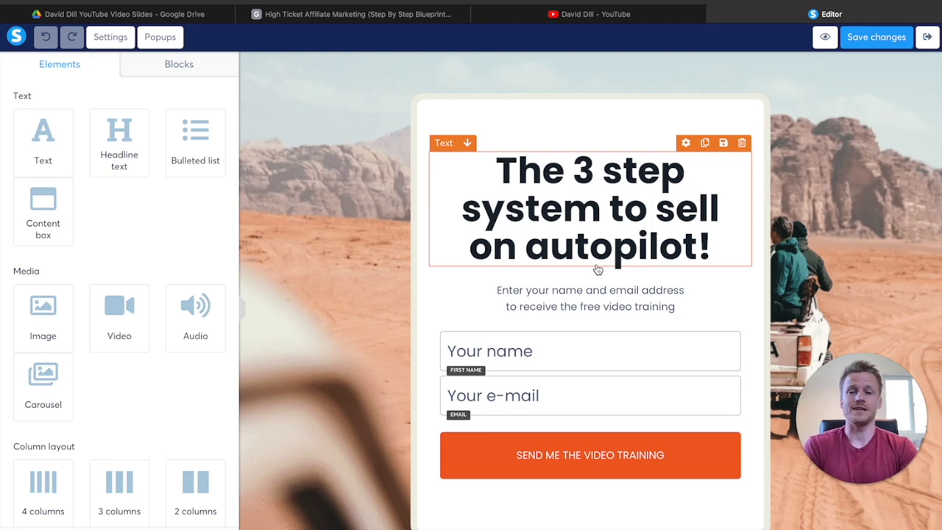
double_click(586, 230)
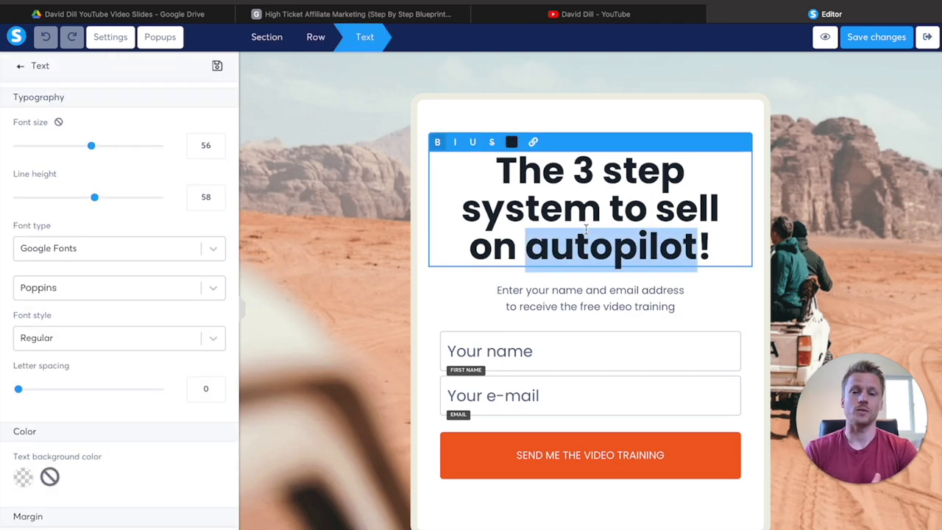
click(586, 230)
click(695, 246)
drag(695, 245, 489, 168)
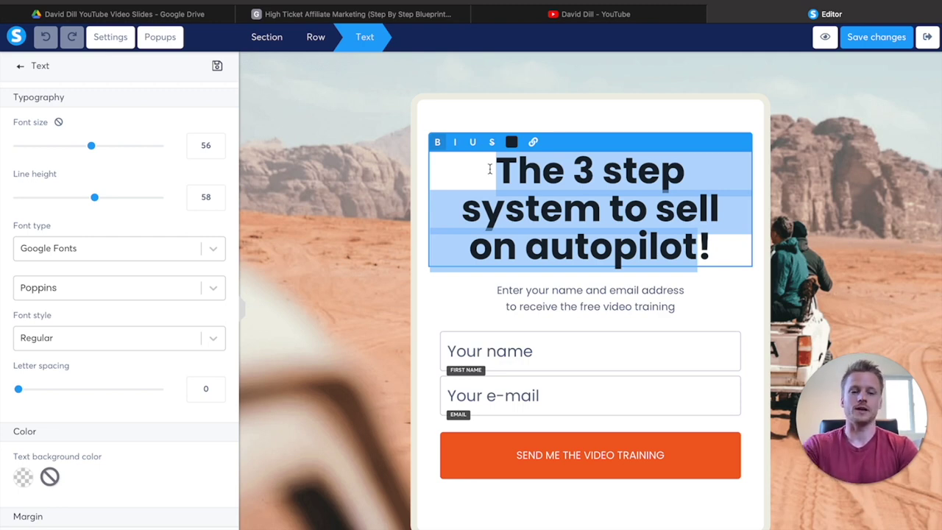
text(Get My )
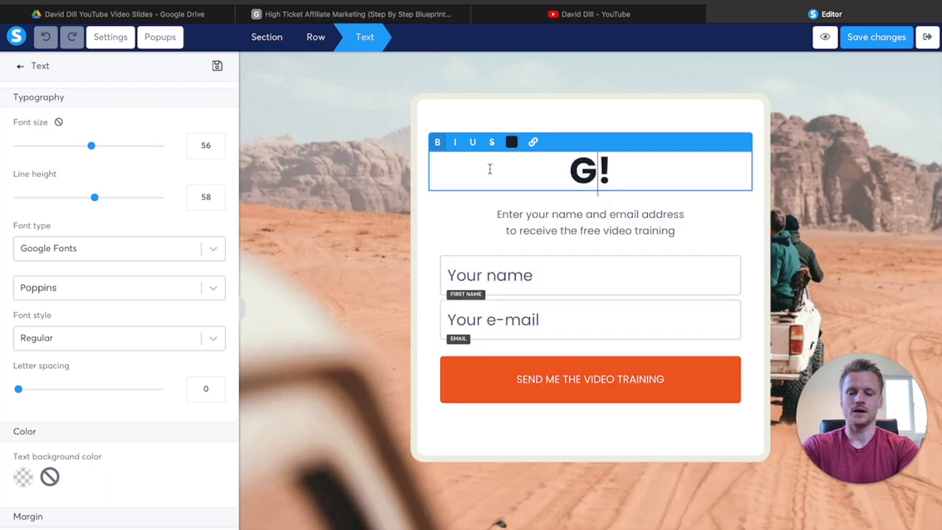
text(Free)
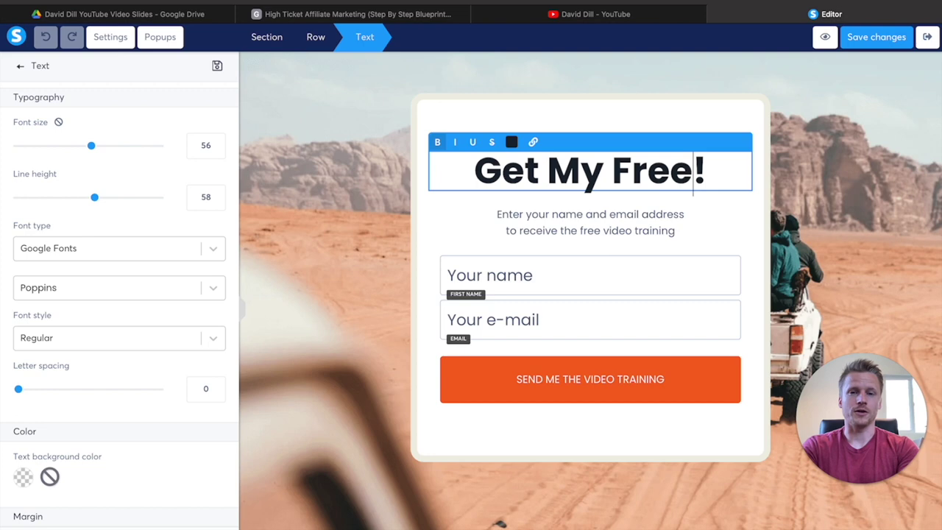
text(Affiliate Marketing Video Training)
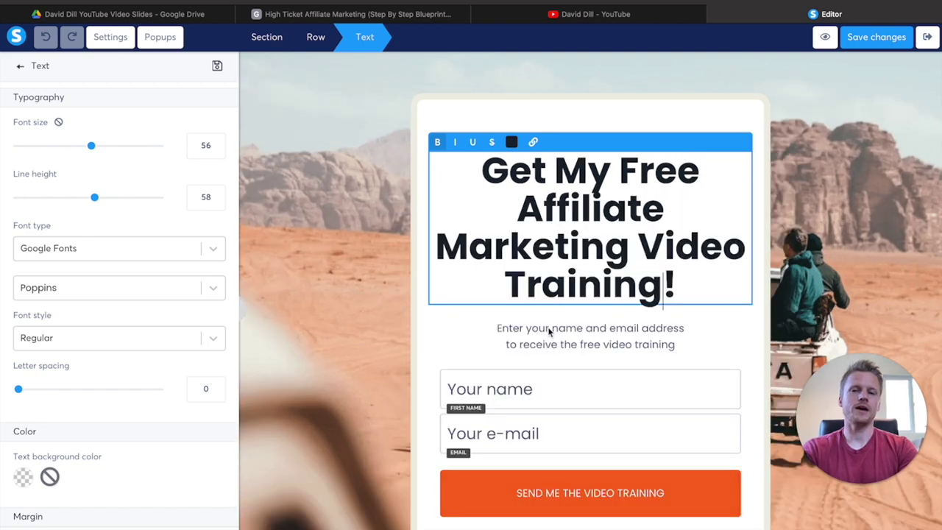
click(547, 335)
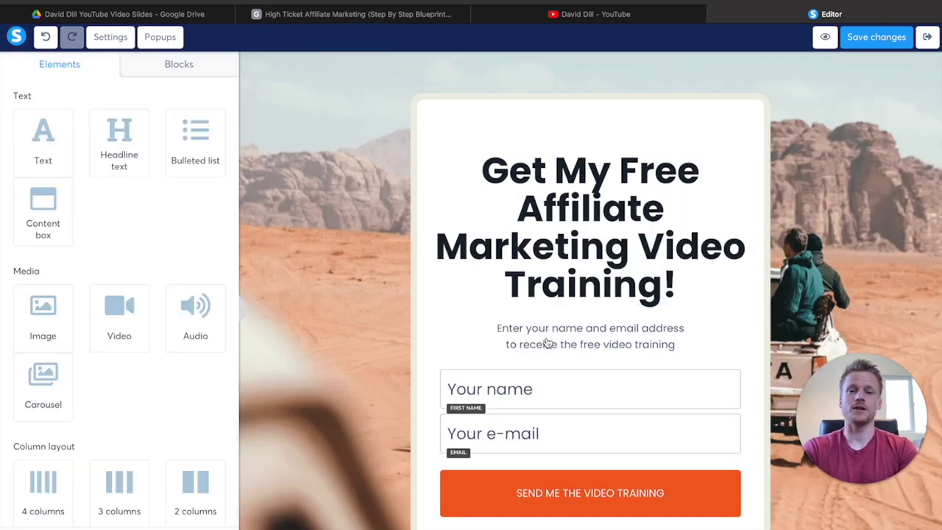
Step: Open the instruction text below the headline for editing and review its wording
click(546, 338)
triple_click(546, 337)
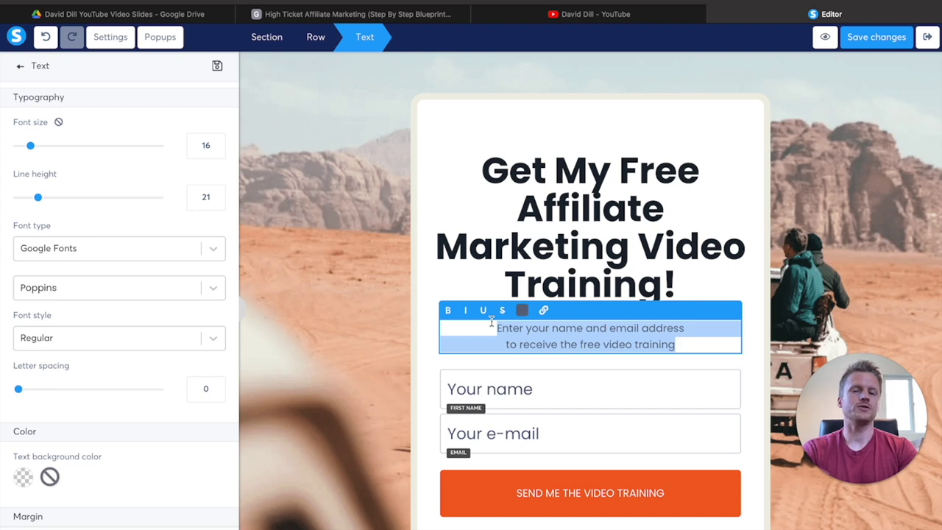
click(554, 338)
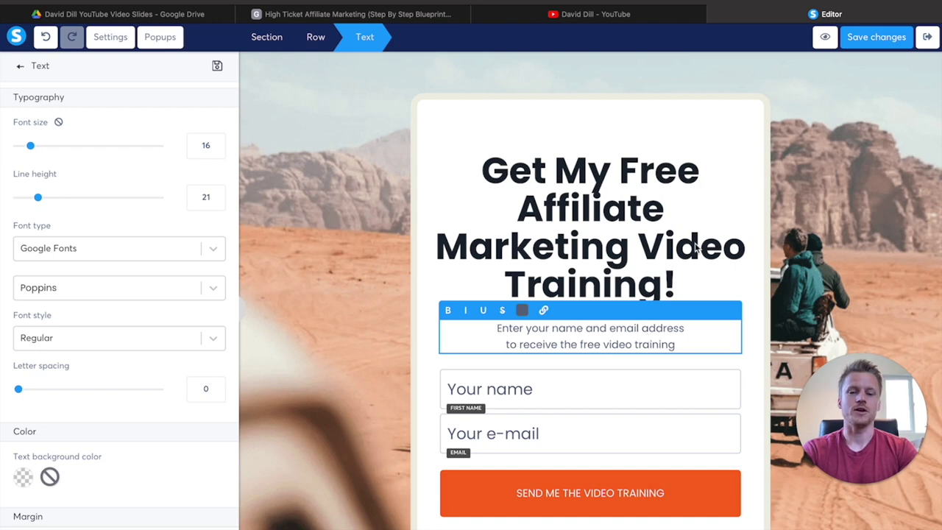
key(Escape)
scroll(591, 432, down, 1)
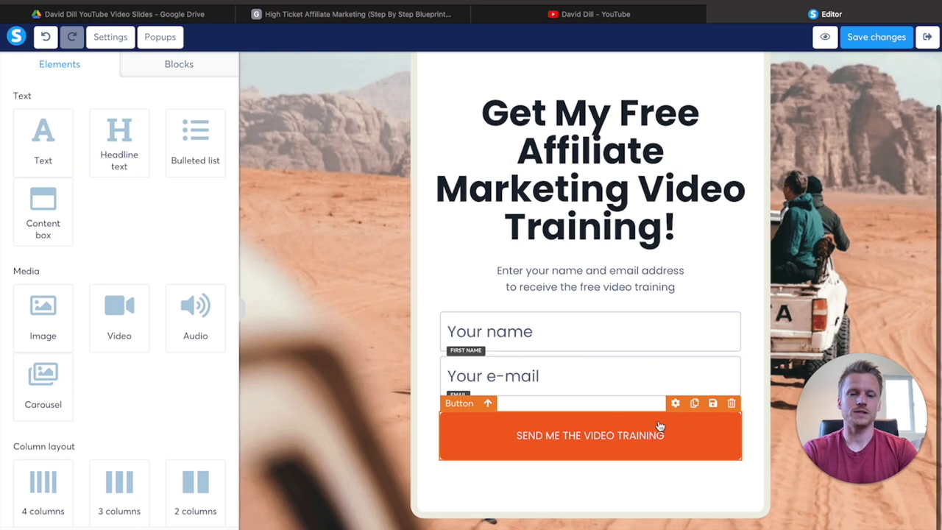
click(675, 404)
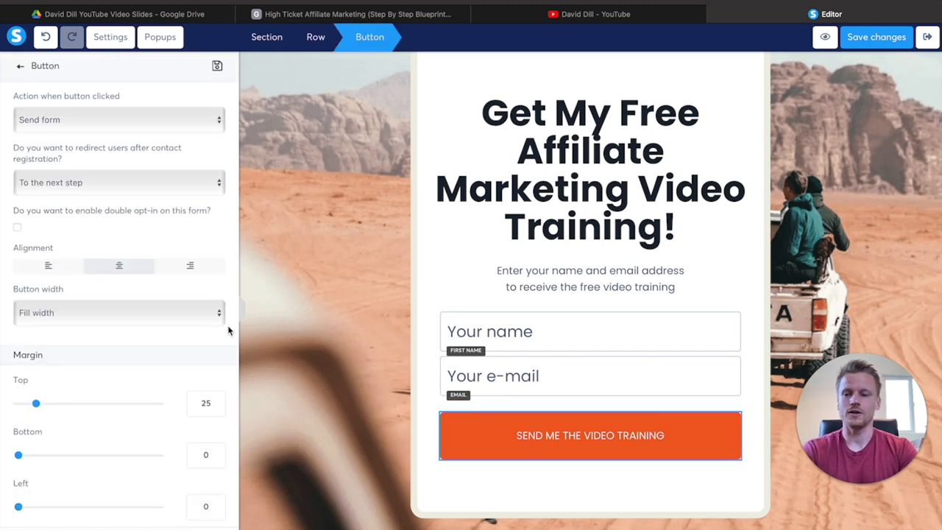
scroll(151, 342, down, 5)
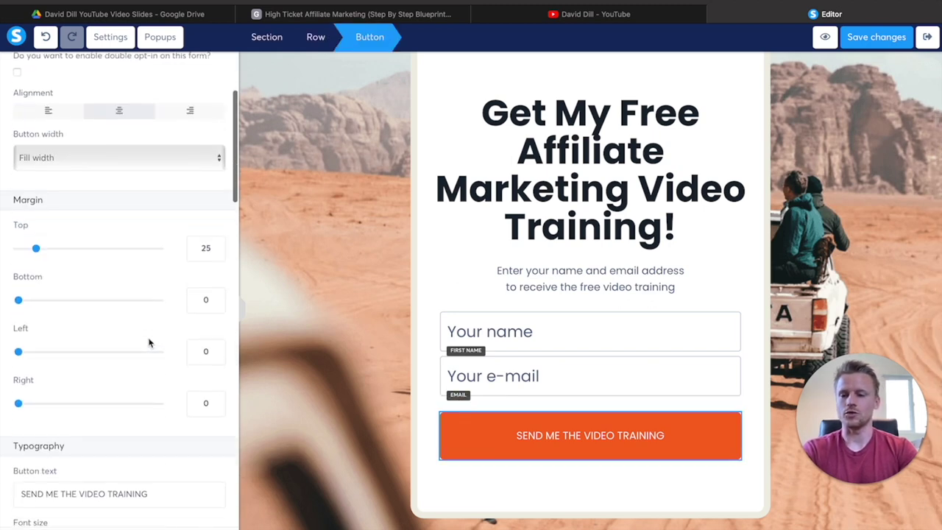
click(528, 427)
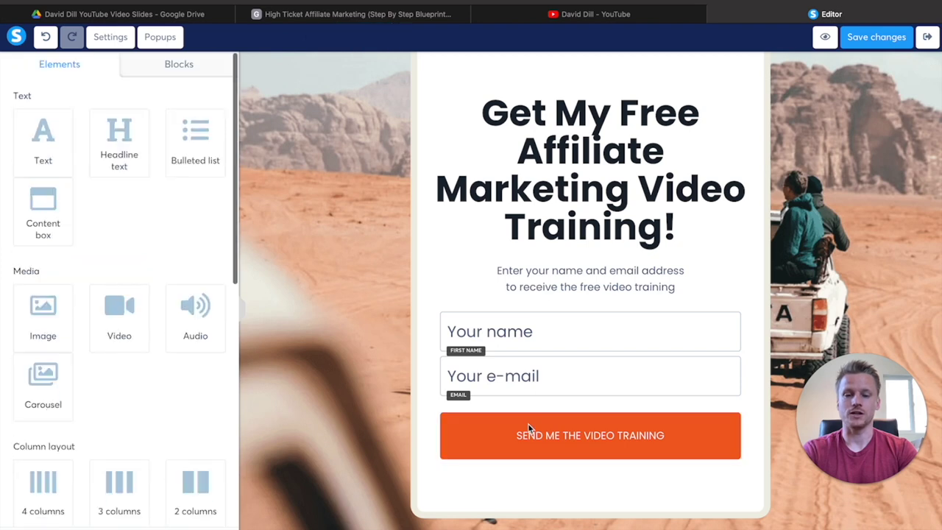
click(587, 422)
click(693, 417)
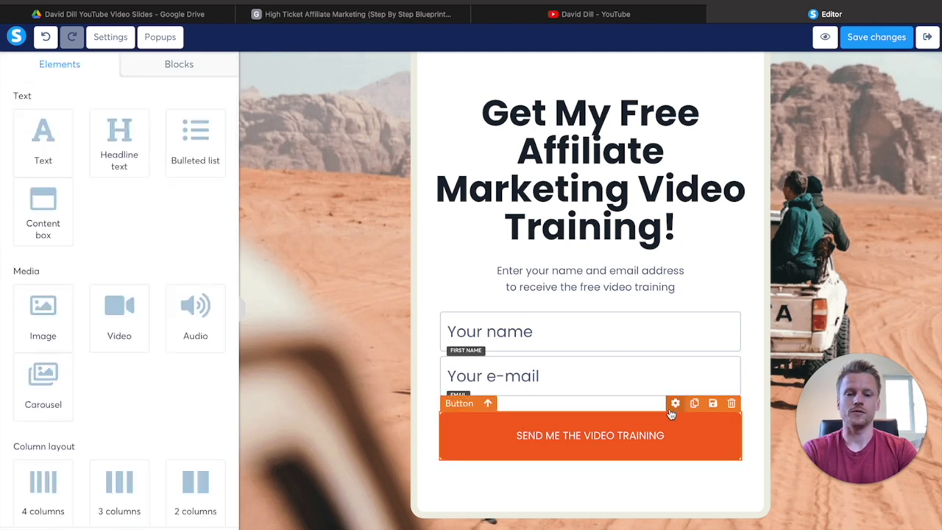
Step: Change the "SEND ME THE VIDEO TRAINING" button's background color to bright green
click(675, 406)
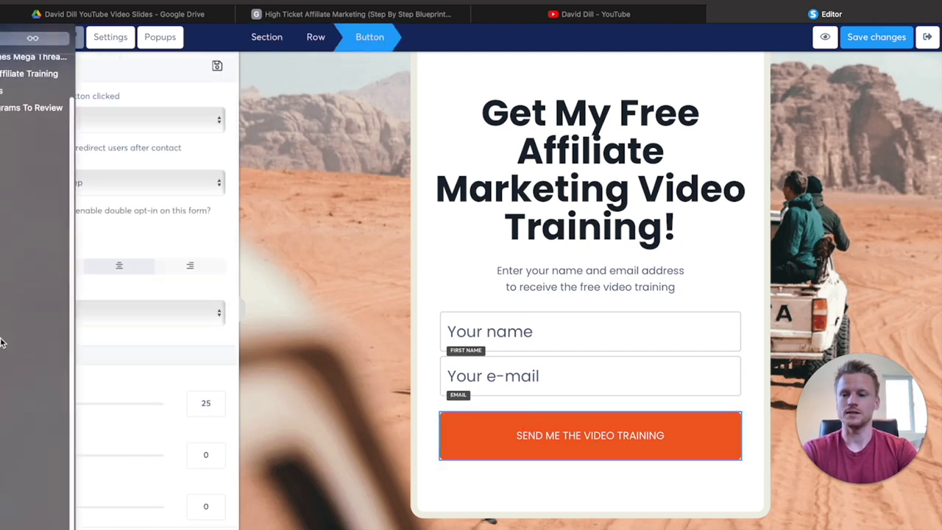
scroll(146, 365, down, 4)
scroll(147, 361, down, 8)
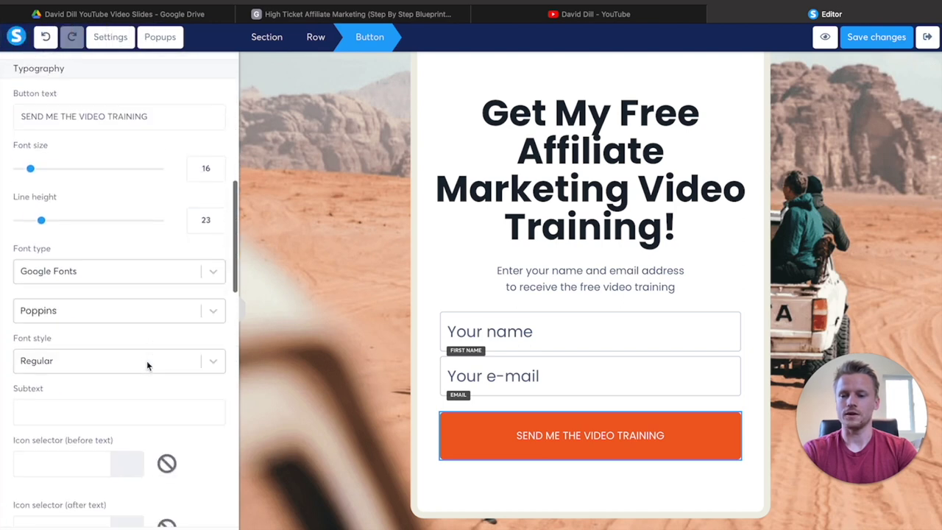
scroll(146, 360, down, 2)
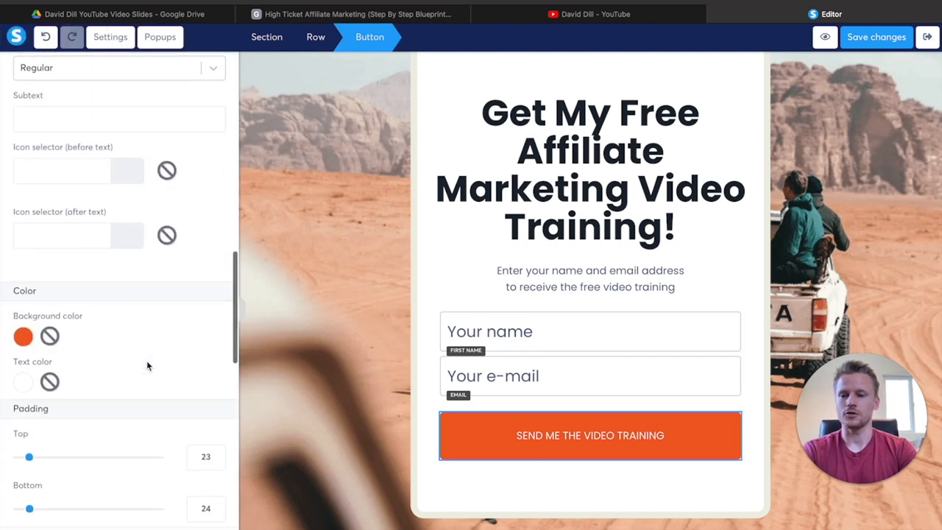
click(23, 337)
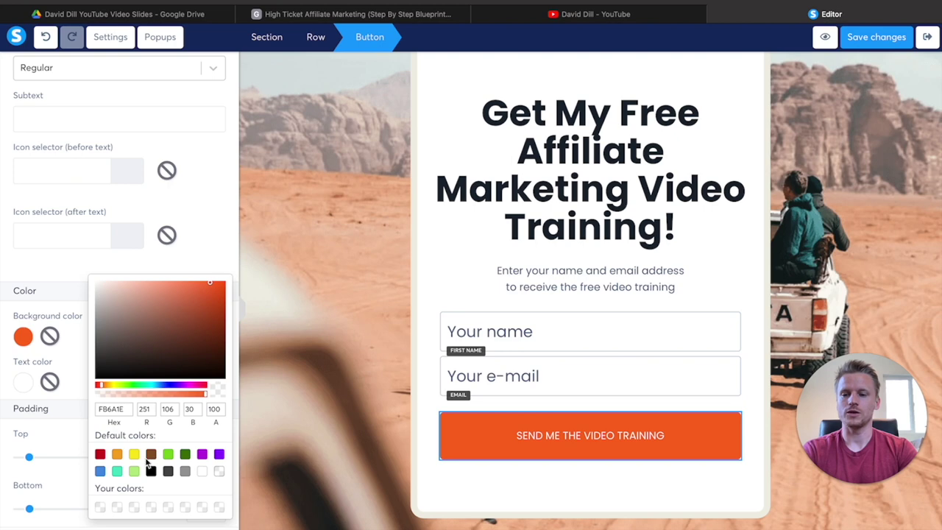
click(128, 384)
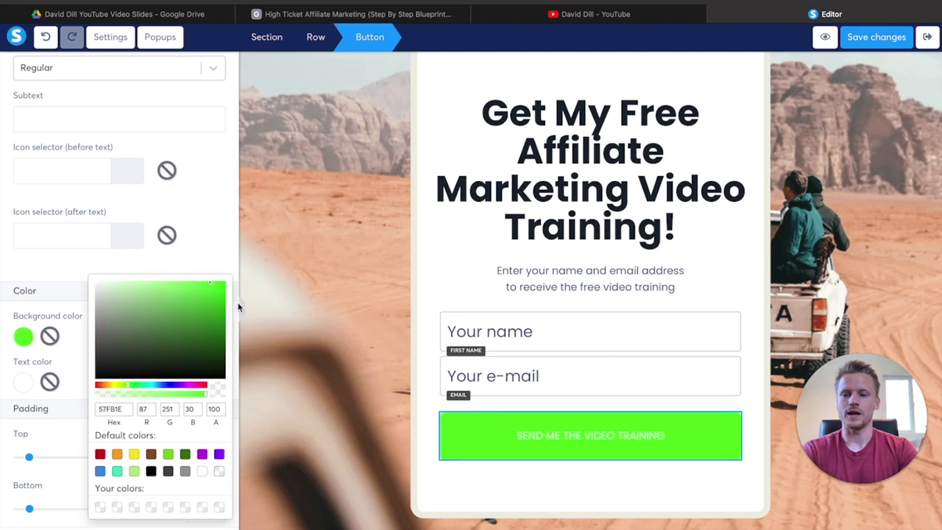
click(66, 362)
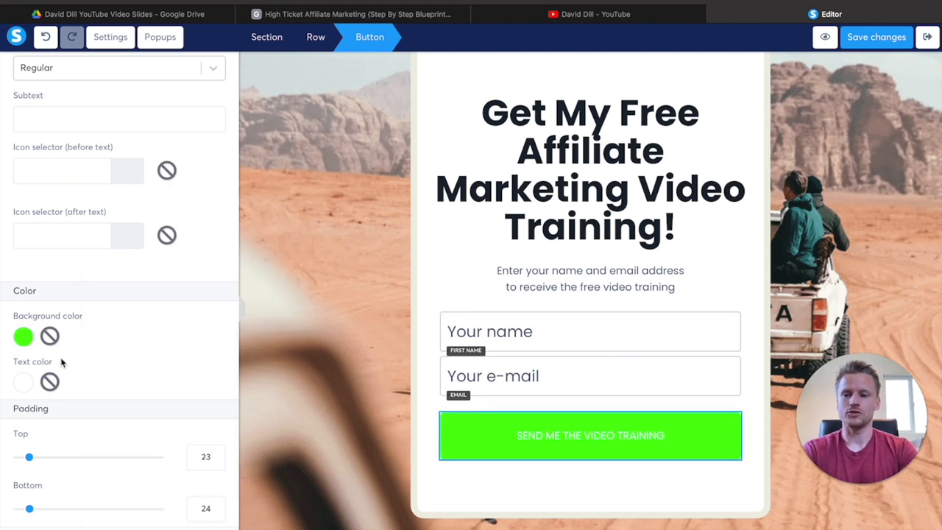
Step: Set the text color of the video training button to black
click(23, 381)
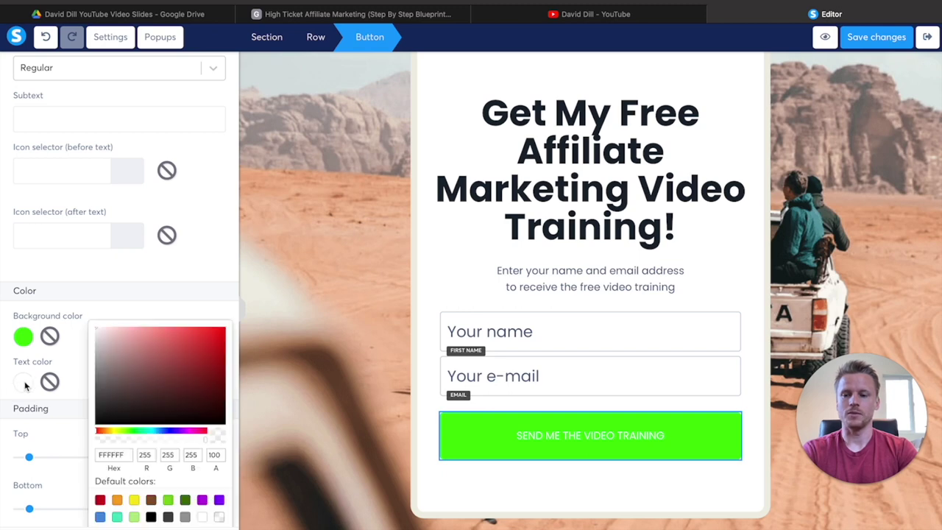
click(69, 498)
click(232, 245)
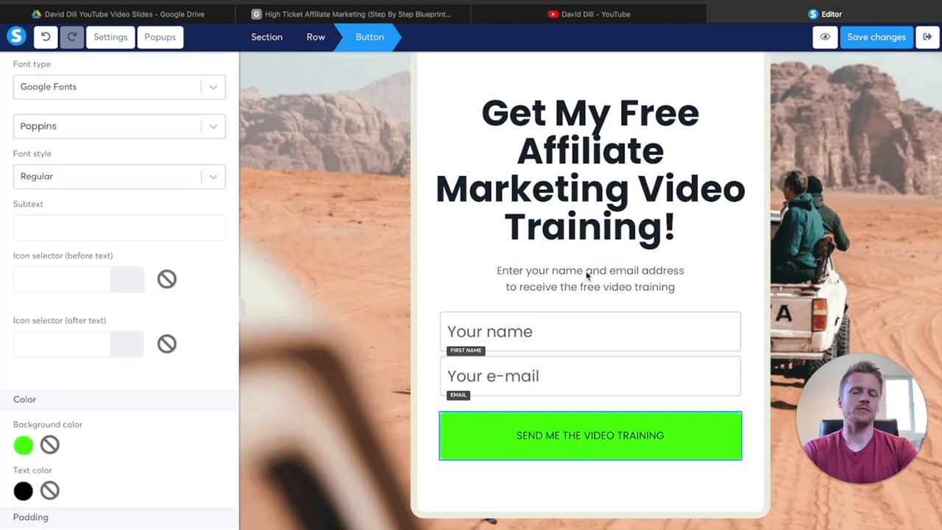
Step: Set the background color of the section behind the opt-in form to dark gray 4A4A4A and save the squeeze page
click(301, 203)
click(348, 195)
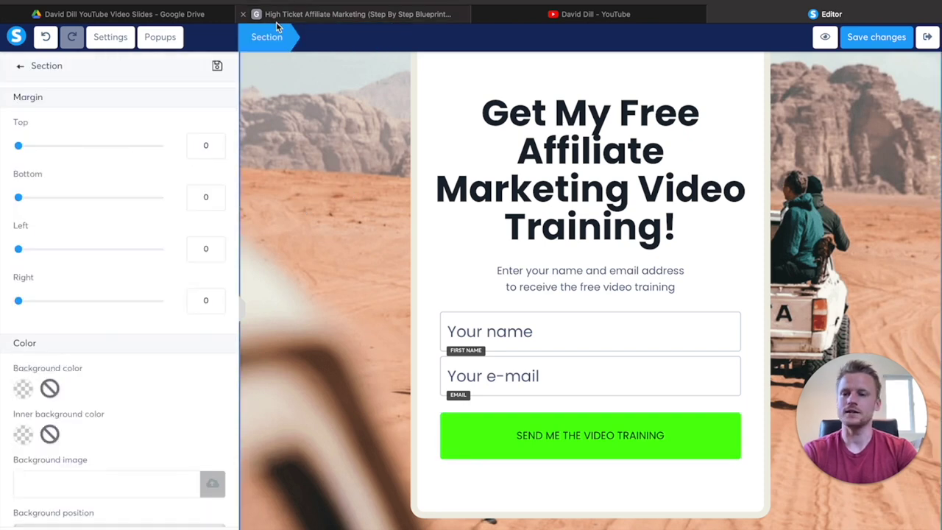
scroll(174, 269, down, 1)
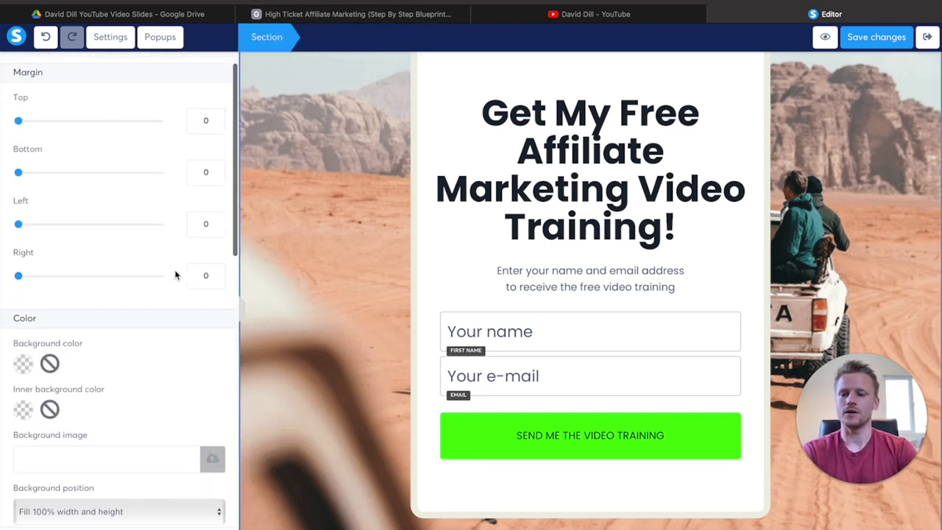
click(16, 358)
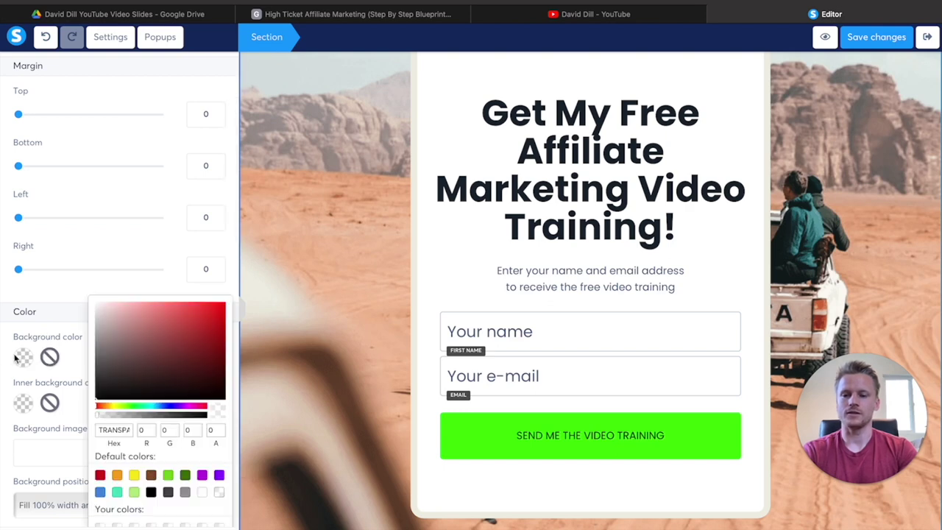
click(168, 491)
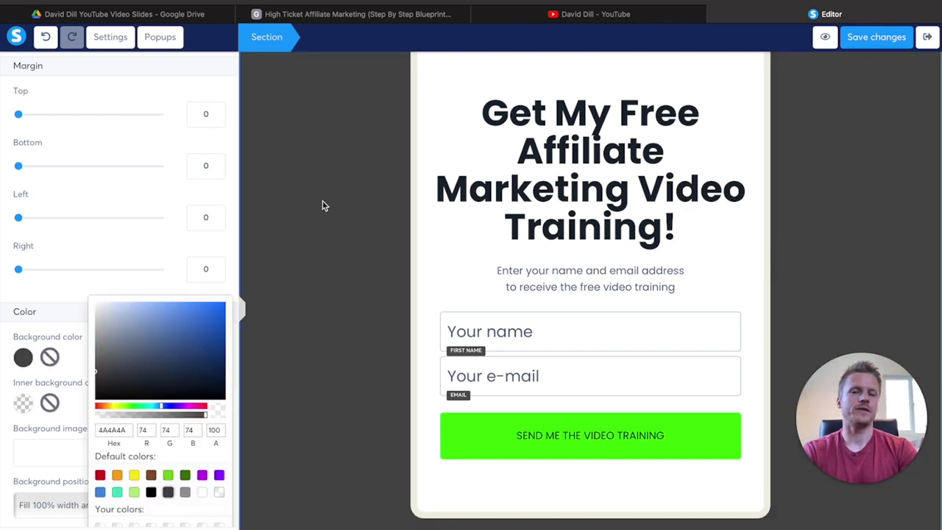
click(314, 149)
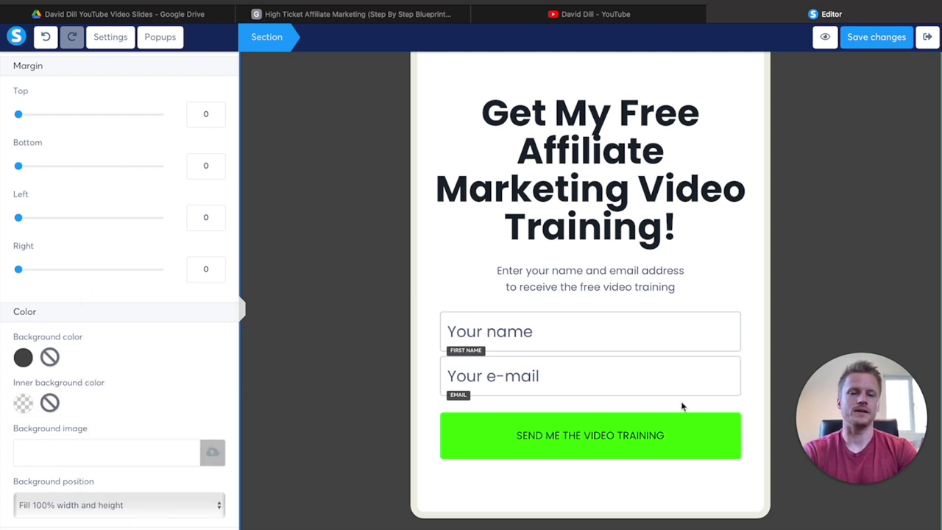
click(324, 195)
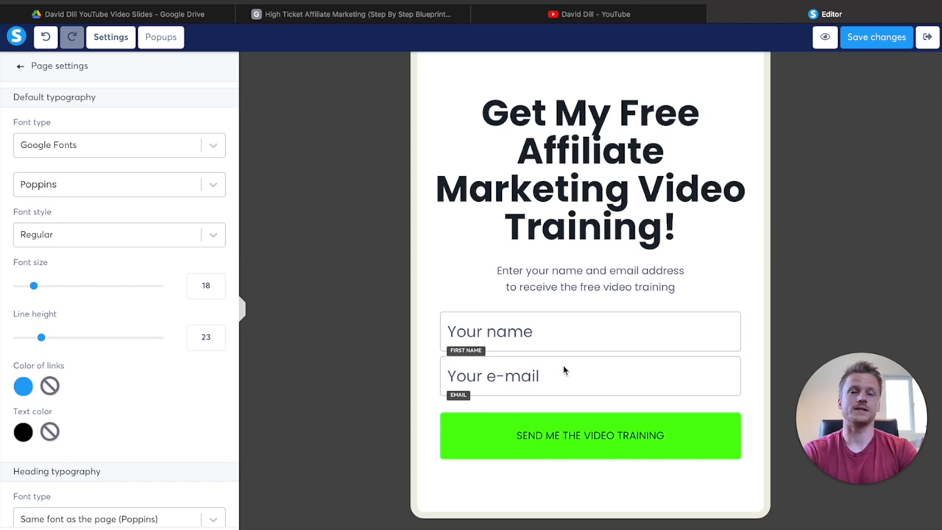
click(881, 44)
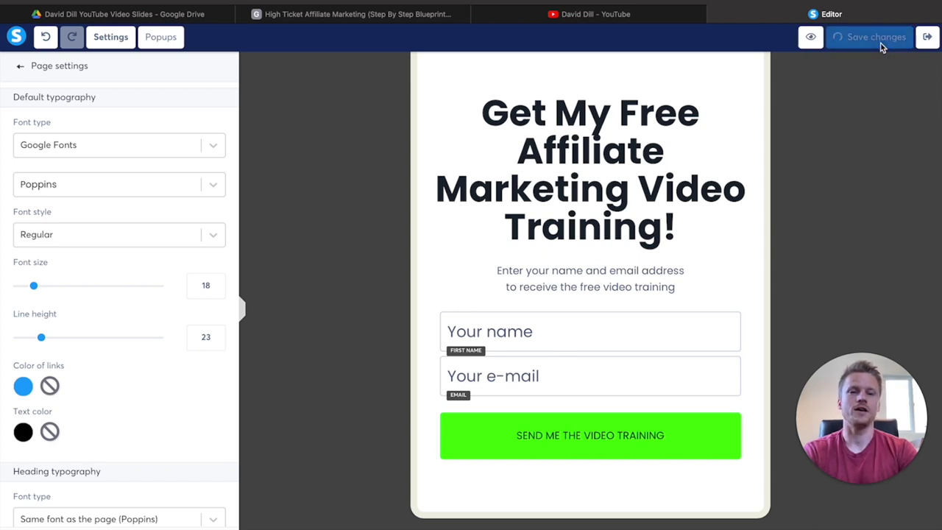
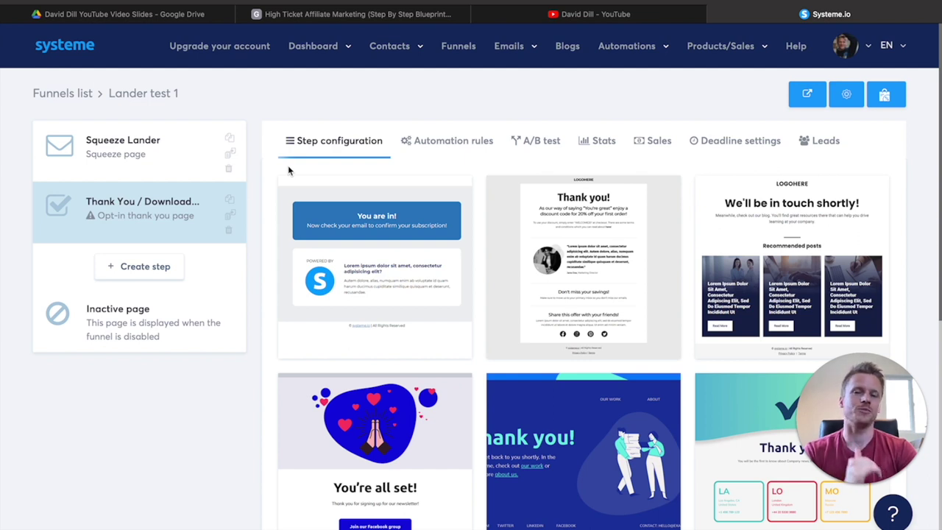
Step: Choose the "You are in!" template for the opt-in thank you page and shorten the step's name to "Thank You"
mouse_move(395, 210)
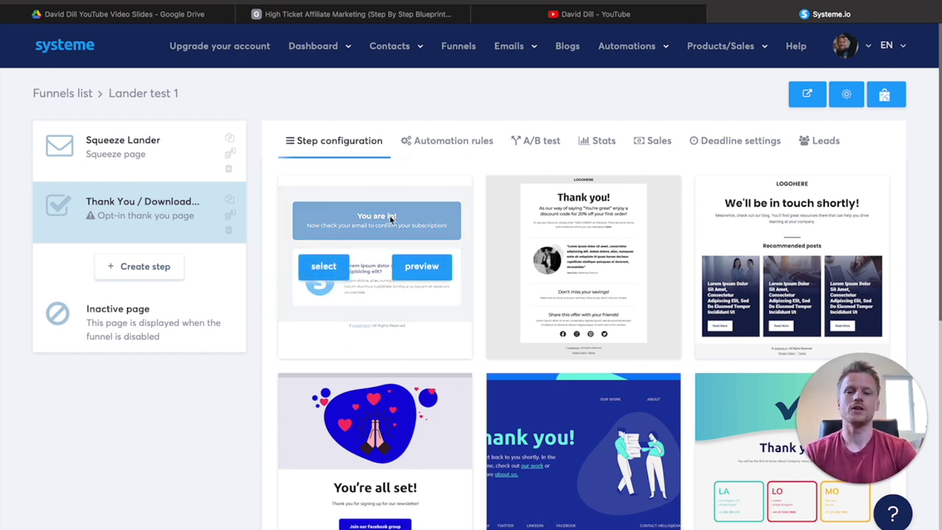
click(319, 271)
click(408, 204)
drag(407, 204, 339, 203)
key(BackSpace)
key(BackSpace)
key(BackSpace)
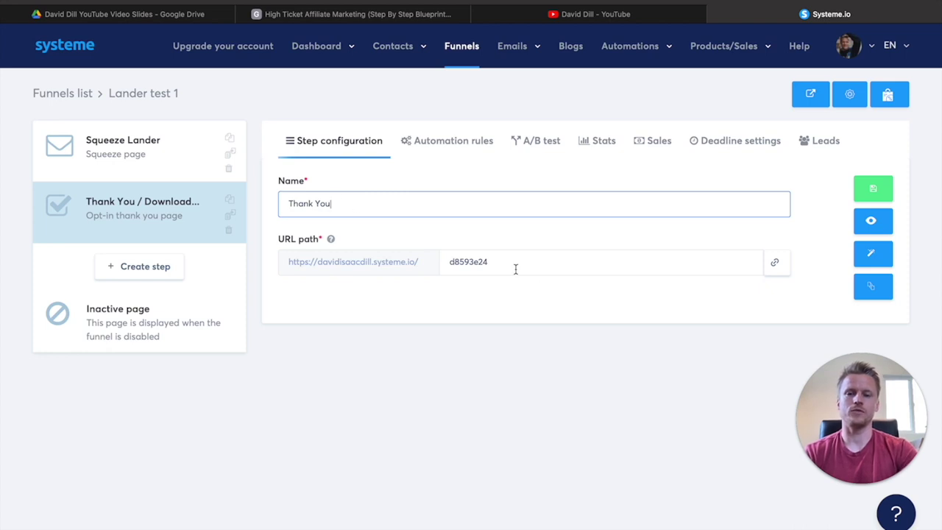
Step: Replace the thank you page's URL path with "thankyou1" and save the step configuration
drag(514, 264, 435, 262)
text(thankyou1)
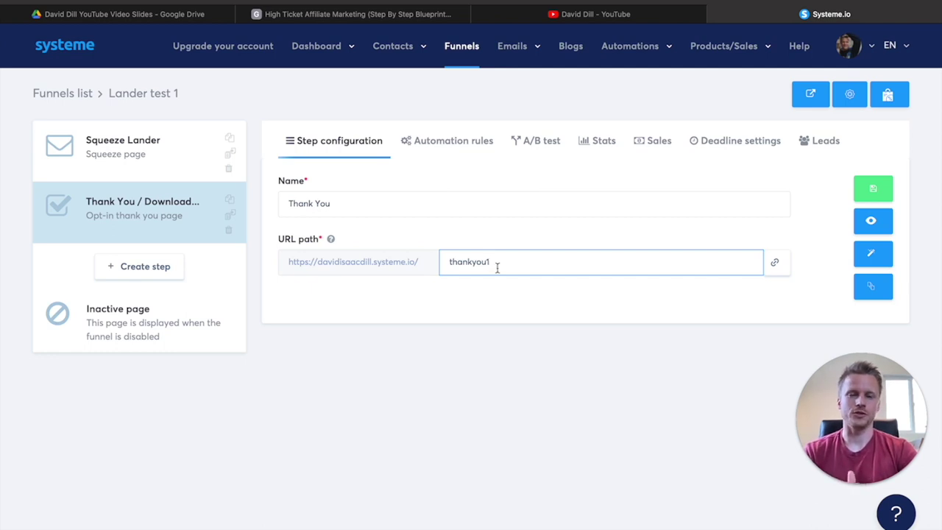
click(873, 188)
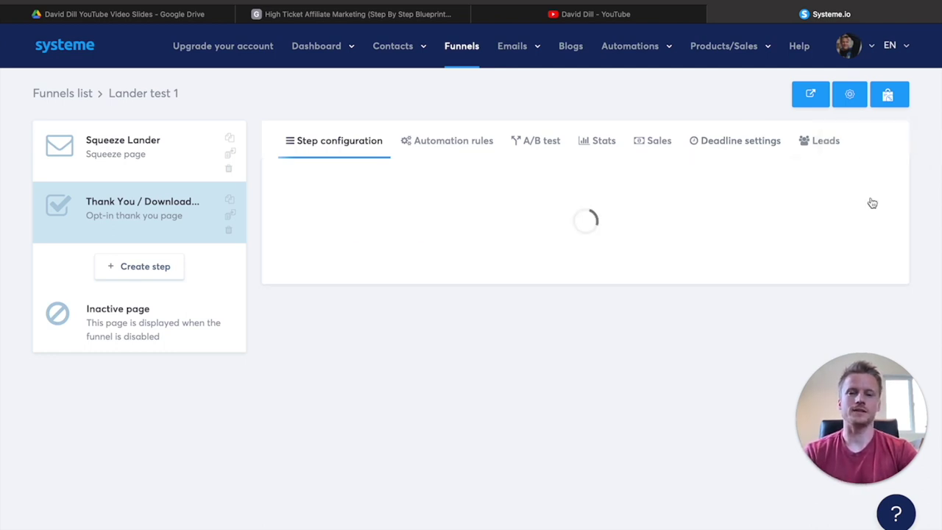
Step: Open the thank you page in the editor and delete the "Powered by" row with the placeholder text
click(872, 254)
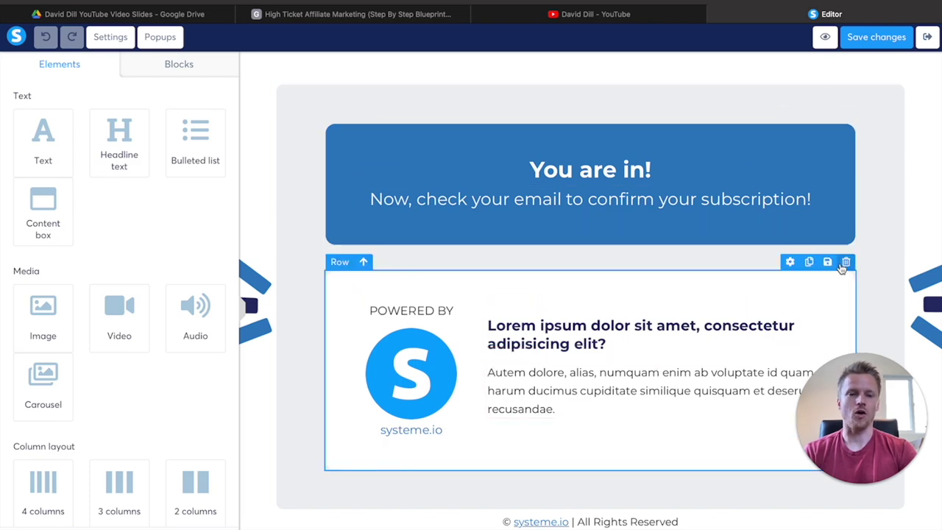
click(845, 262)
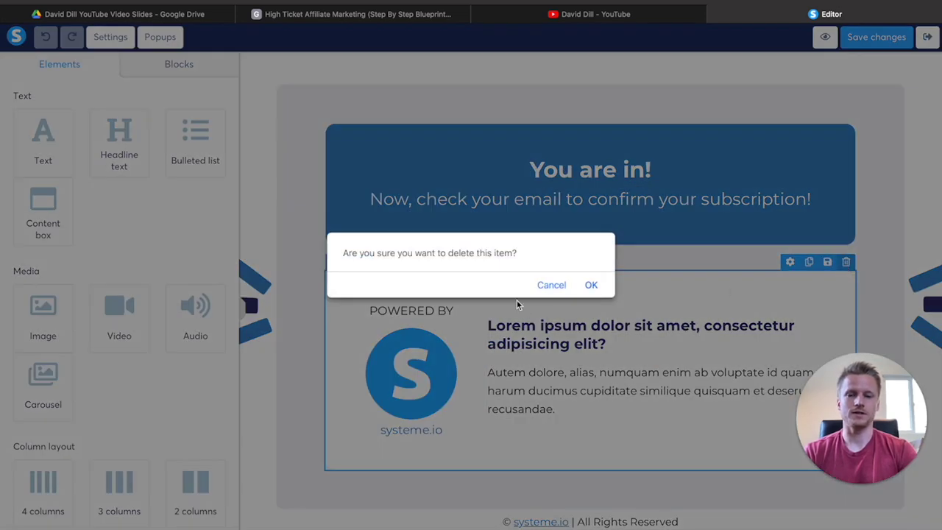
click(590, 284)
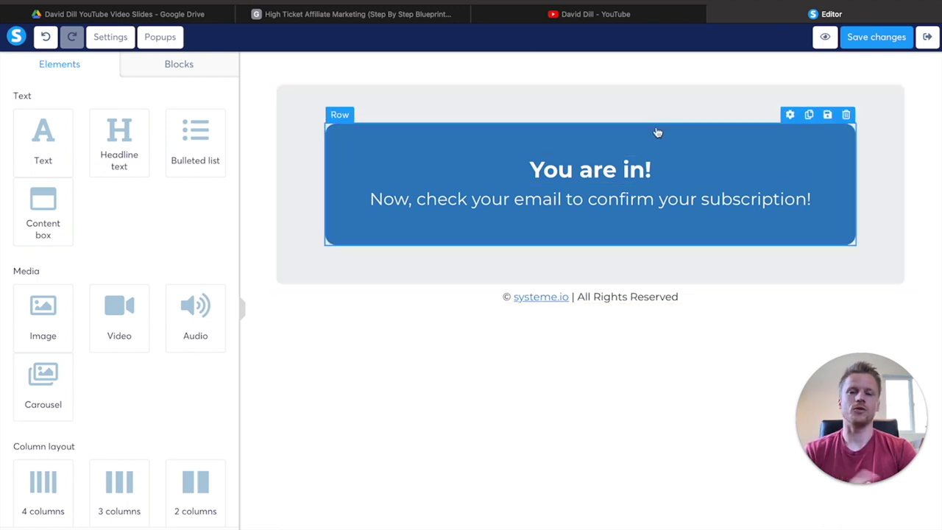
Step: Reword the line below "You are in!" to "Now, check your email to get the free video training!"
click(592, 172)
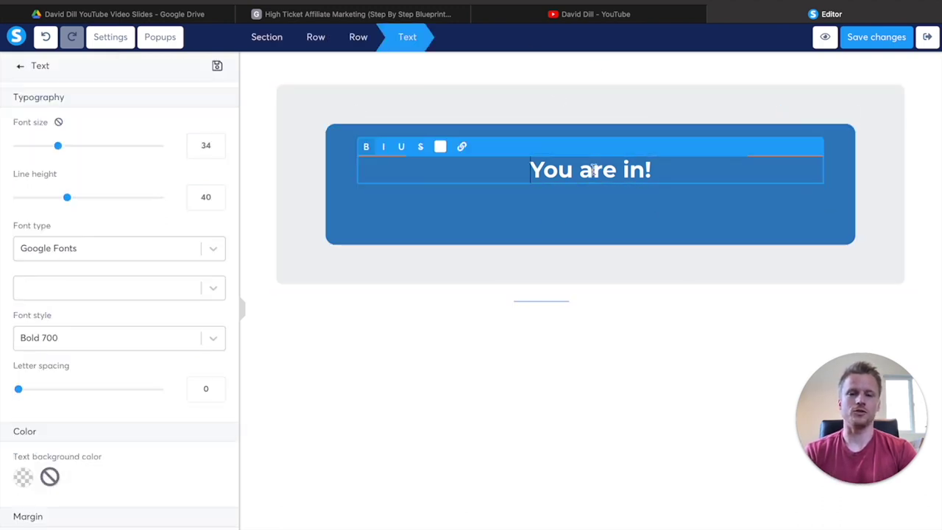
click(499, 204)
double_click(715, 200)
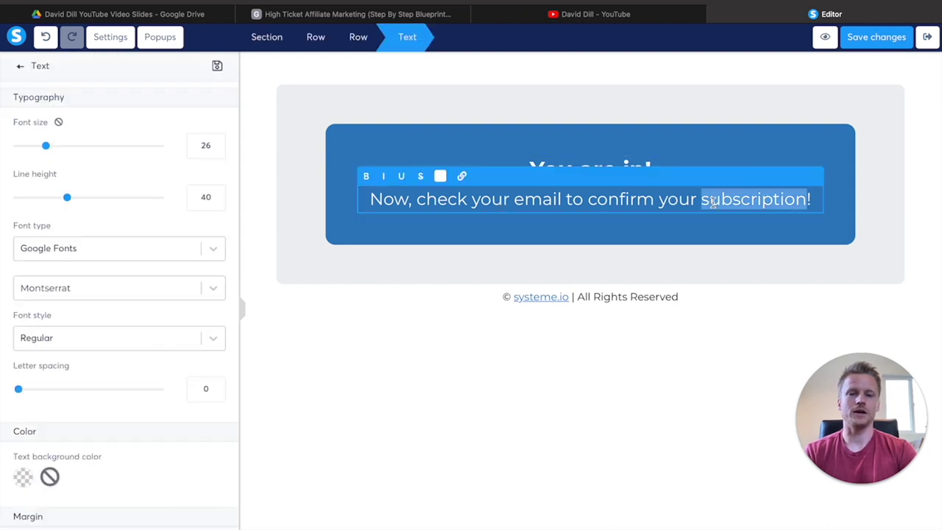
key(BackSpace)
key(ctrl+BackSpace)
key(ctrl+BackSpace)
text(get)
click(694, 345)
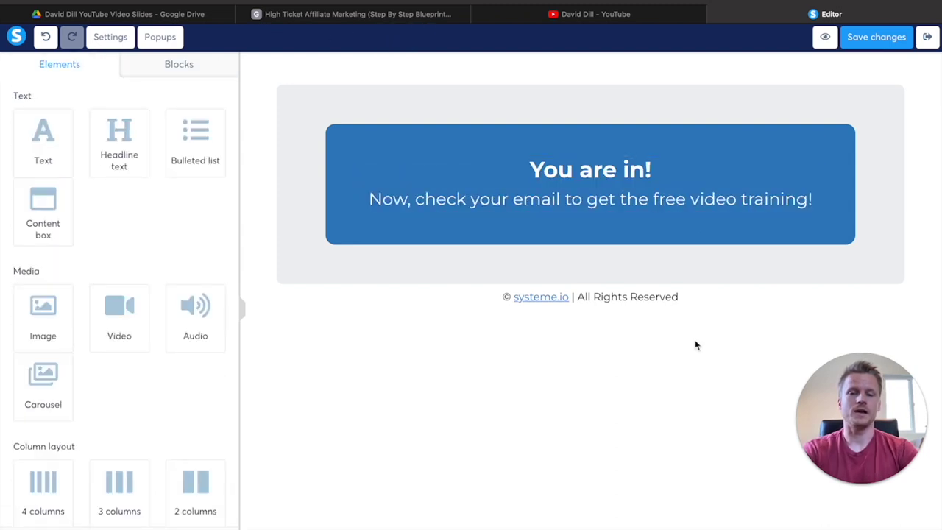
Step: Set the background color of the outer row around the blue message box to dark gray 4A4A4A and save the page
click(775, 103)
click(23, 389)
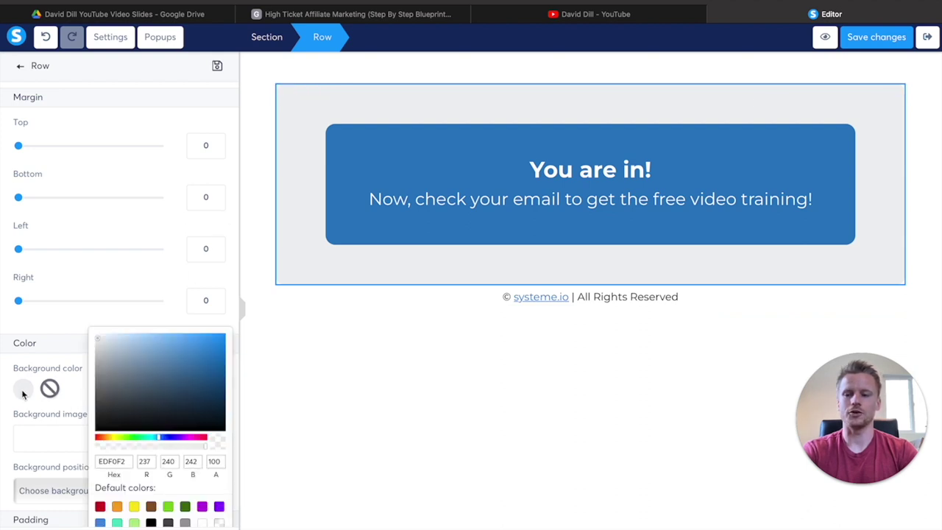
scroll(189, 506, down, 1)
click(167, 511)
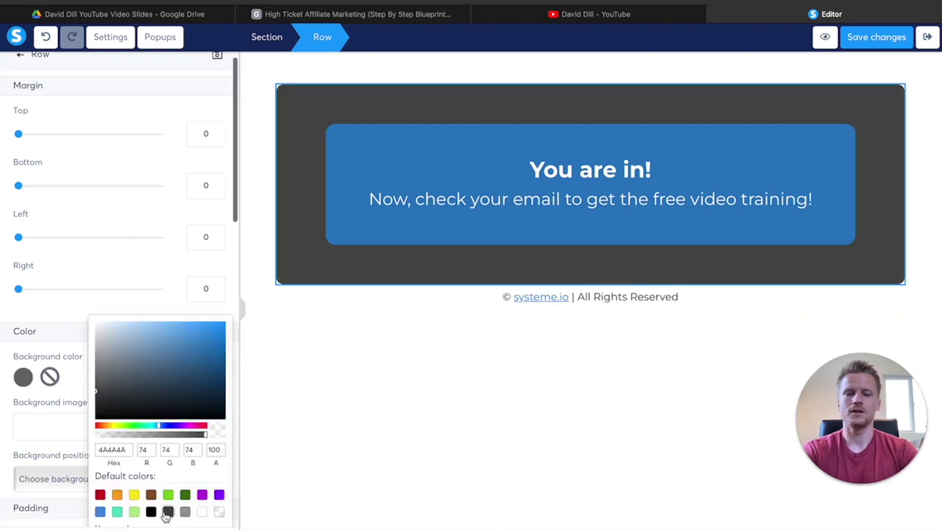
click(431, 416)
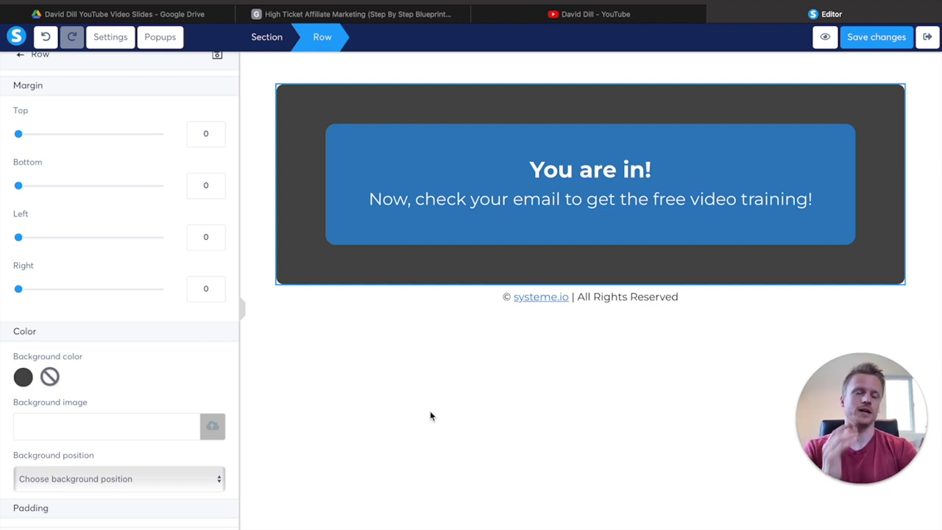
click(873, 42)
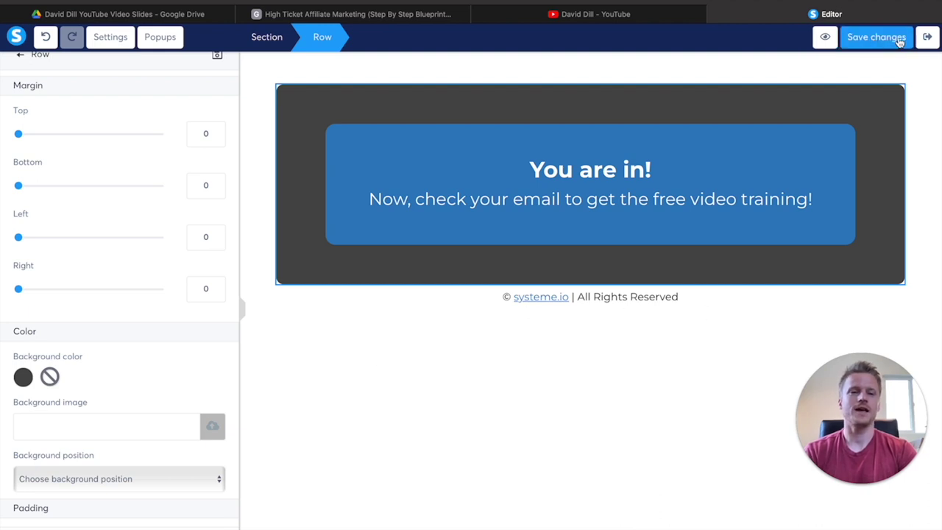
Step: Leave the page editor and add an automation rule to the Squeeze Lander step with the "Funnel step form subscribed" trigger
click(928, 40)
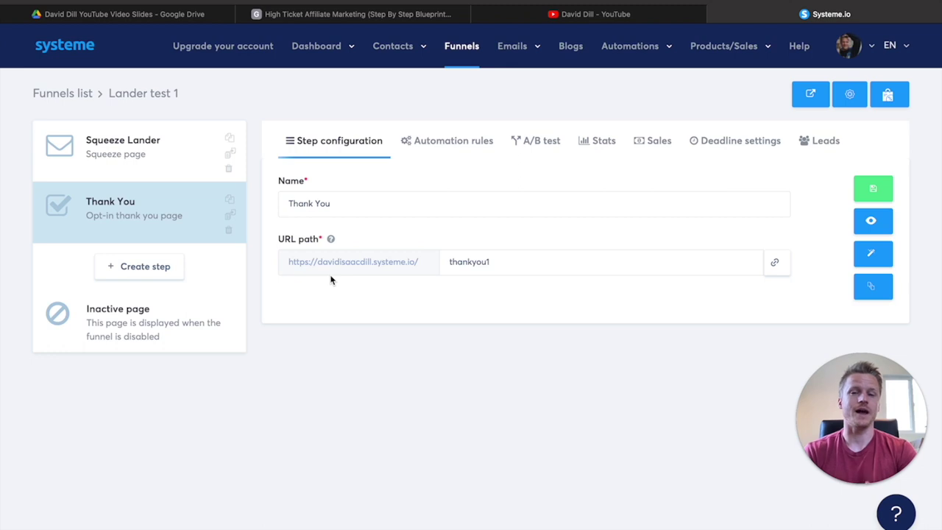
click(143, 155)
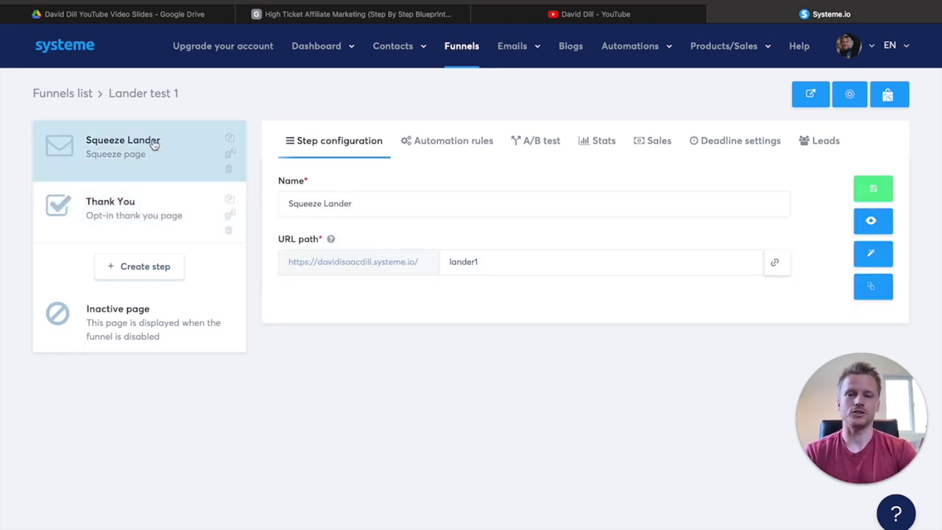
click(412, 144)
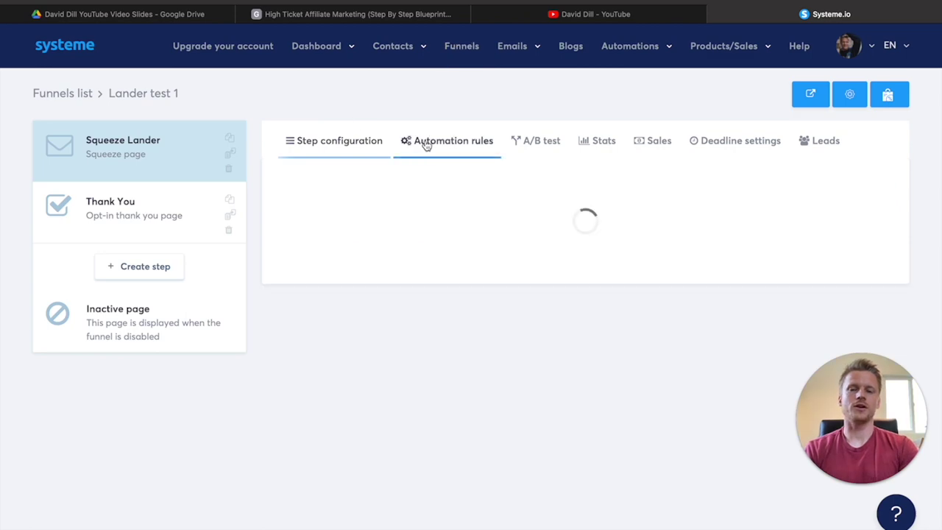
click(855, 198)
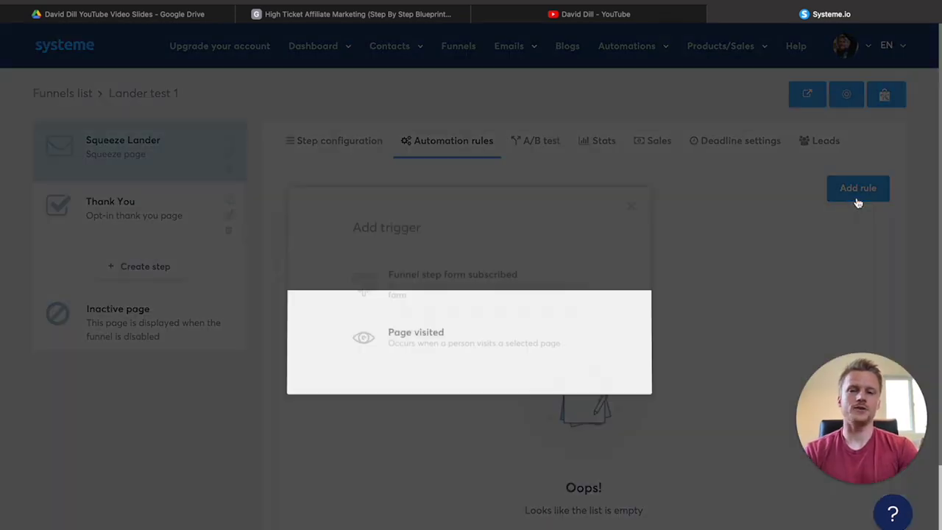
click(473, 294)
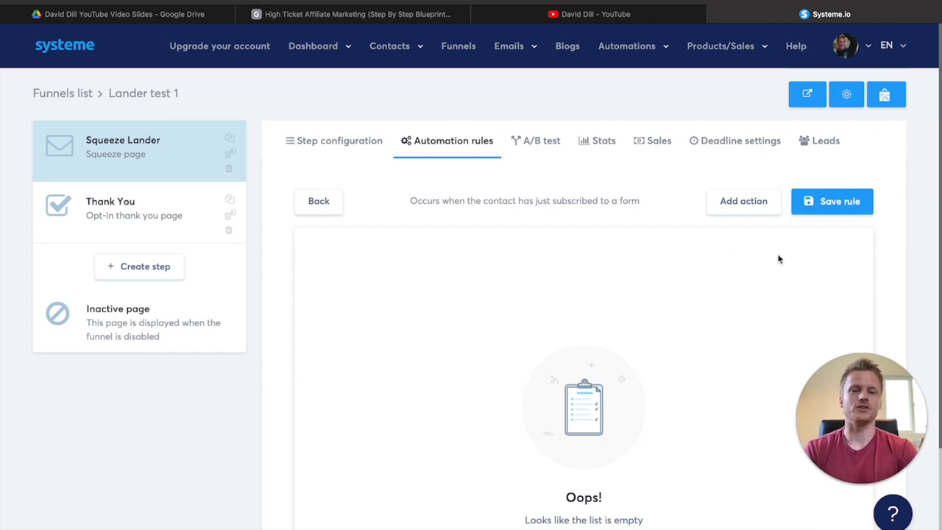
Step: Add a Send email action to the rule and create a new email with the subject "Video Training (open me)"
click(752, 213)
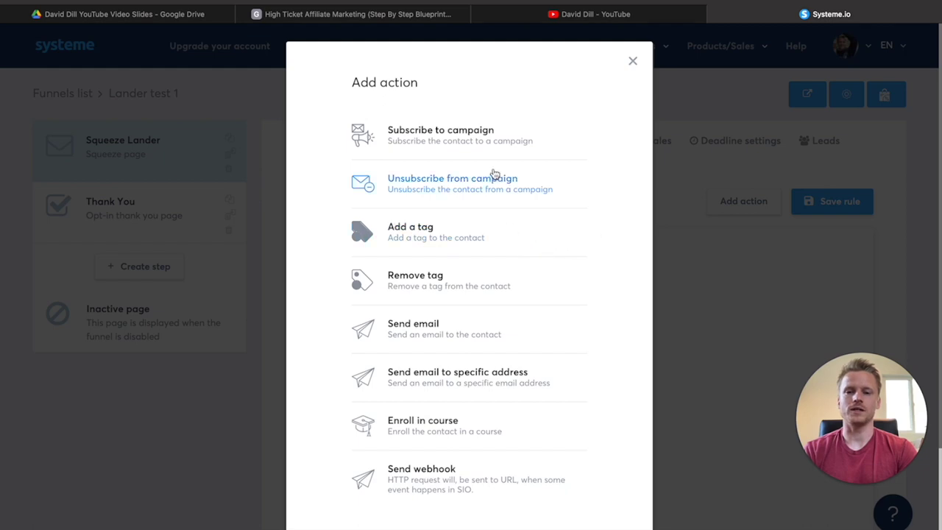
click(474, 340)
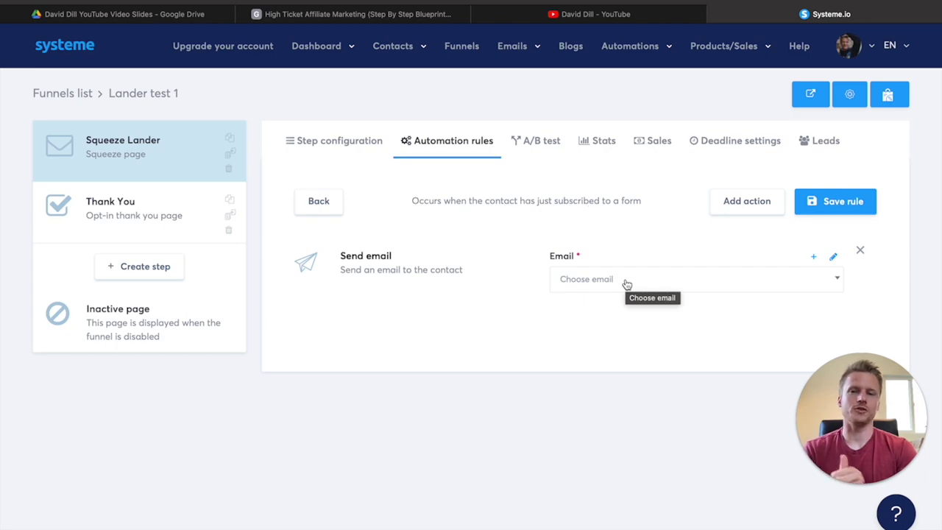
click(814, 259)
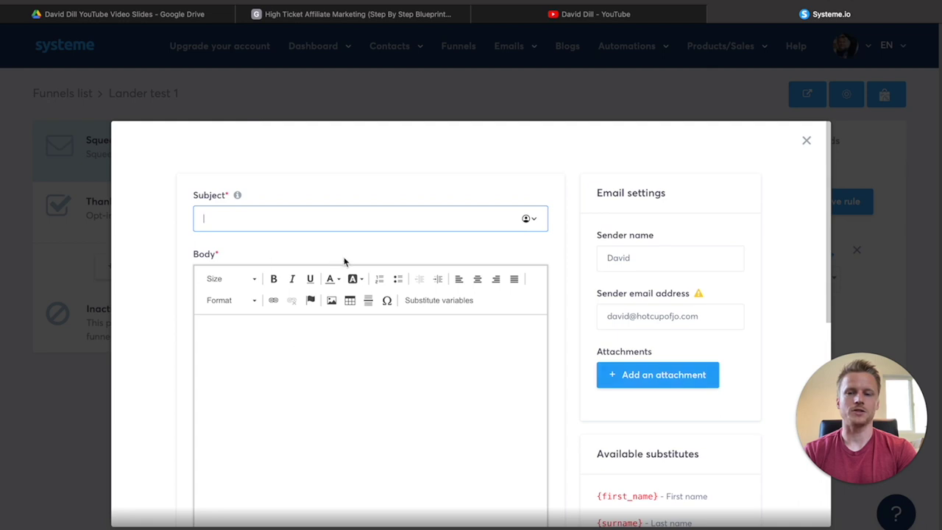
click(289, 218)
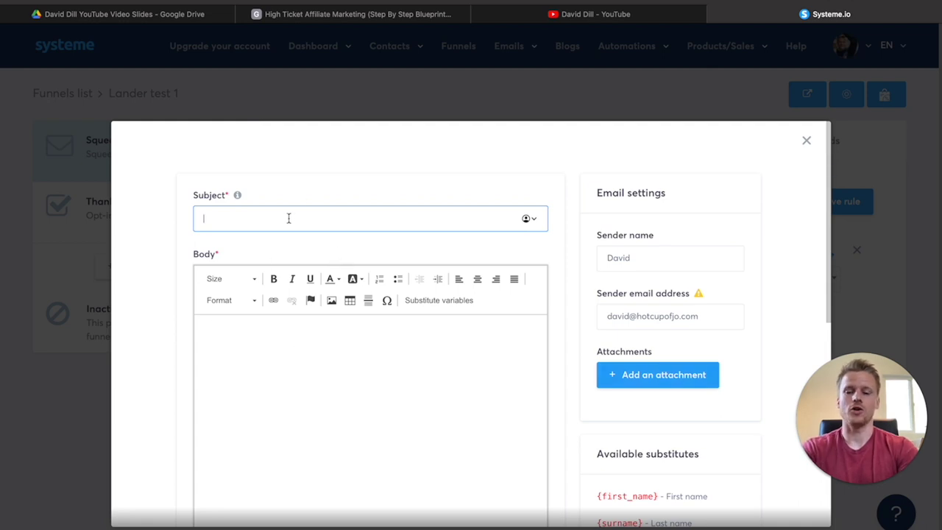
text(Video Training (open me))
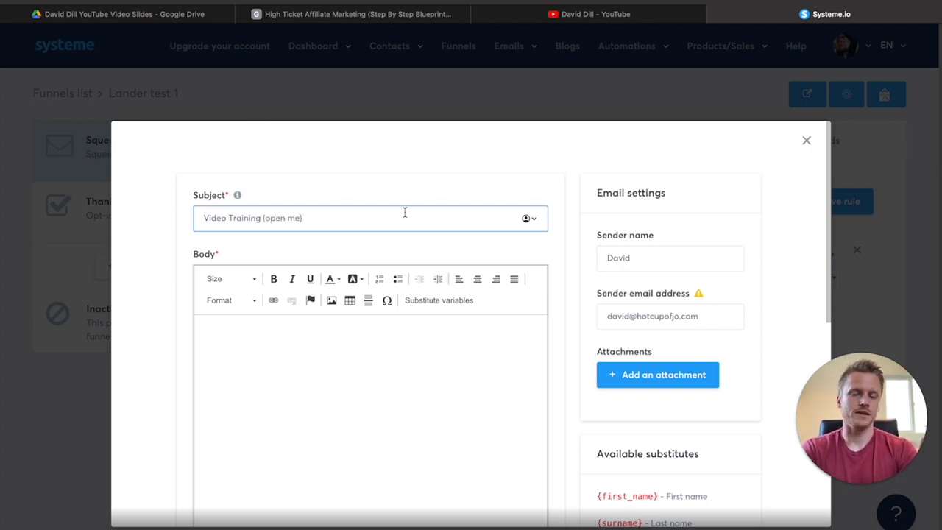
Step: Write "This is video video training." as the email body, save the email, and return to the Squeeze Lander's step configuration
click(367, 361)
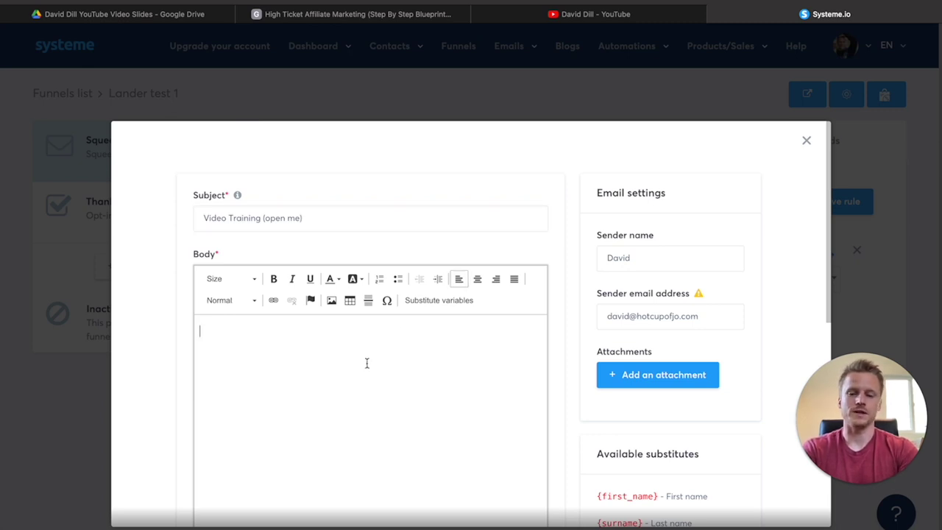
text(This)
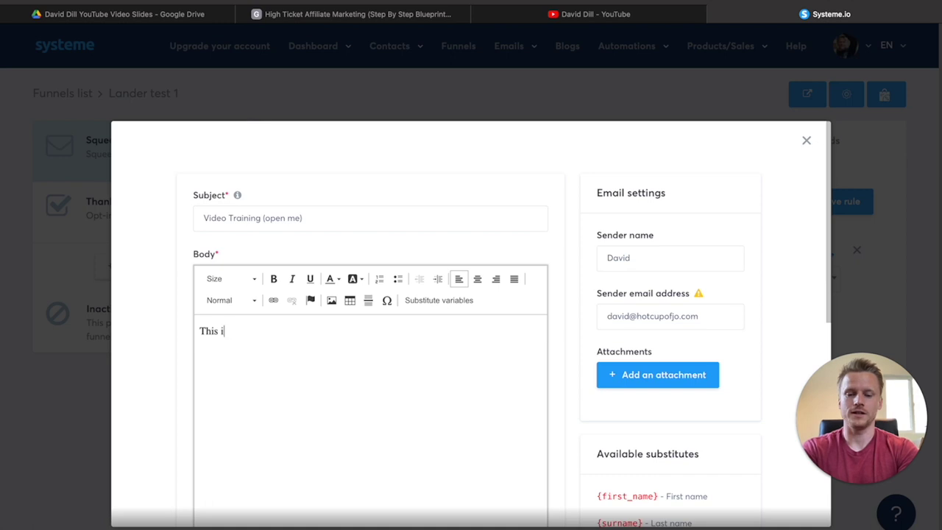
text(is video video training.)
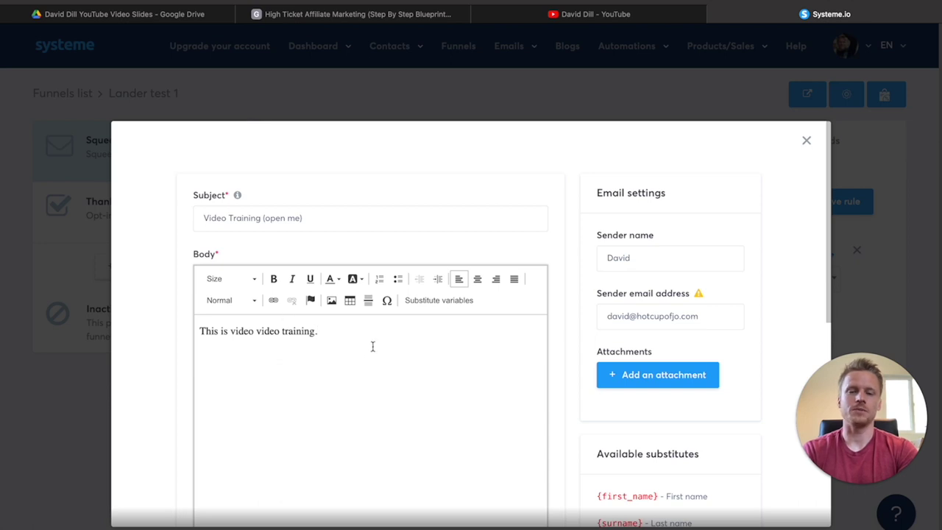
scroll(545, 326, down, 5)
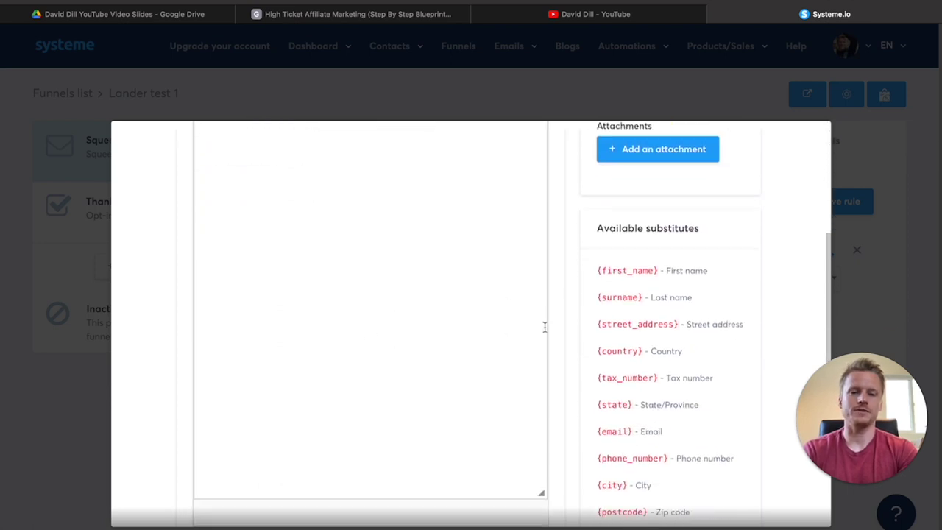
scroll(544, 326, down, 4)
click(710, 481)
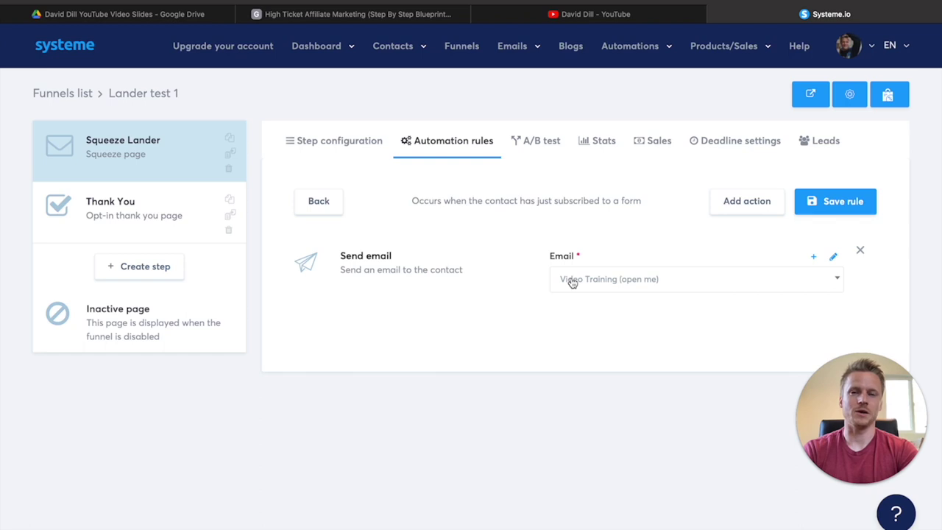
click(334, 141)
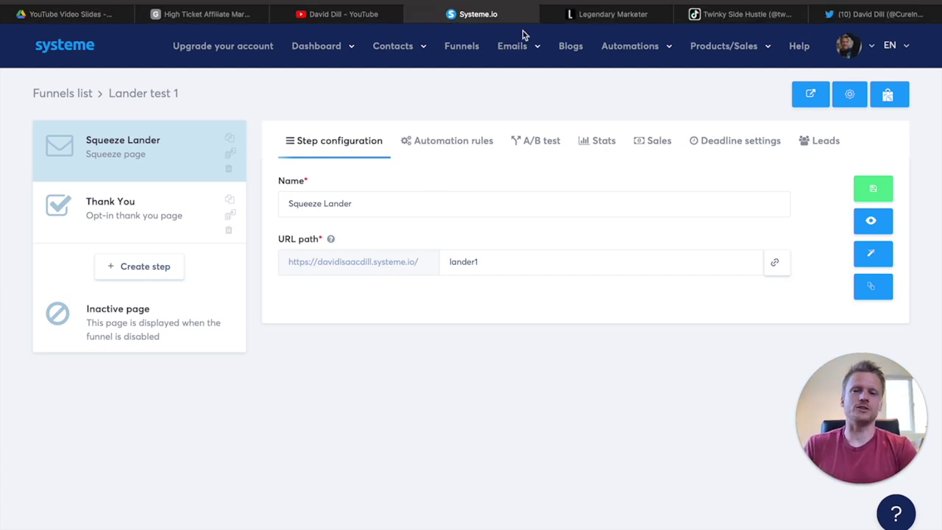
Step: Examine the Legendary Marketer homepage, the Twinky Side Hustle TikTok profile and the affiliate marketing Twitter profile as promotion examples
click(581, 16)
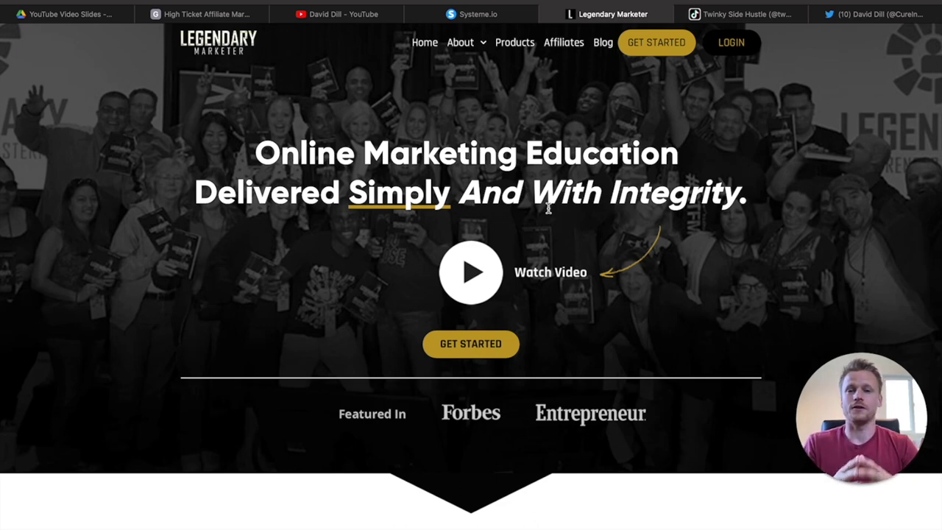
scroll(548, 209, down, 20)
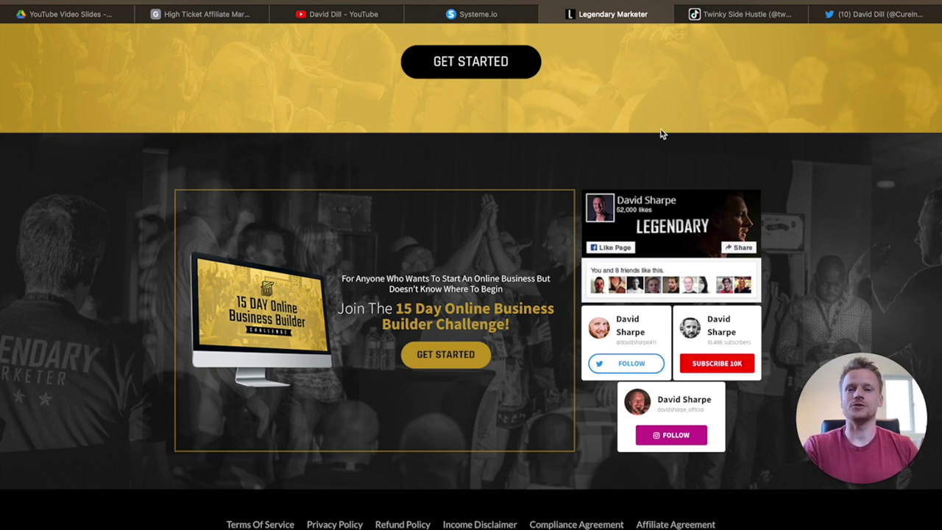
click(727, 29)
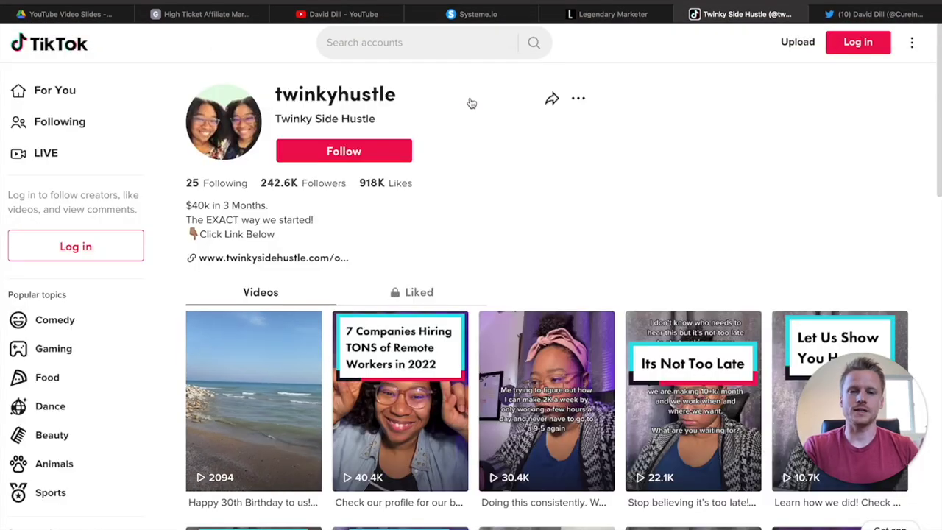
click(876, 13)
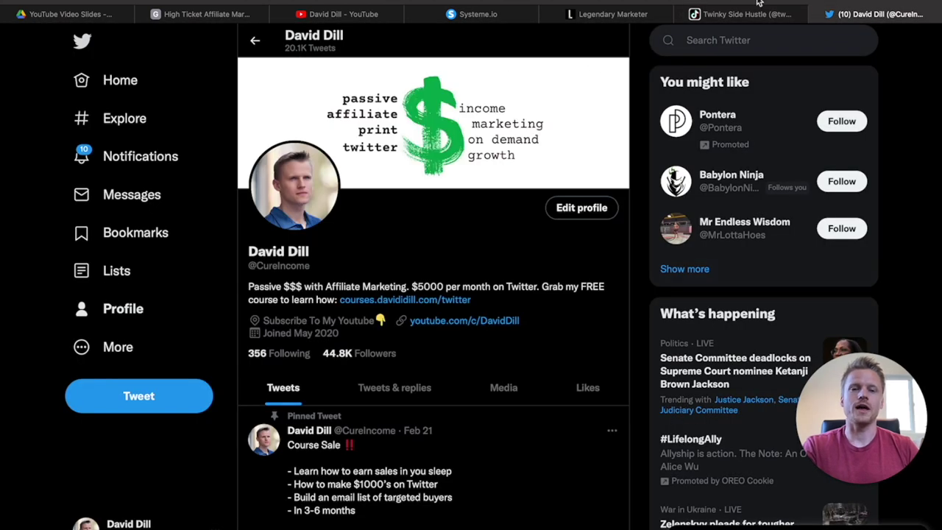
click(754, 9)
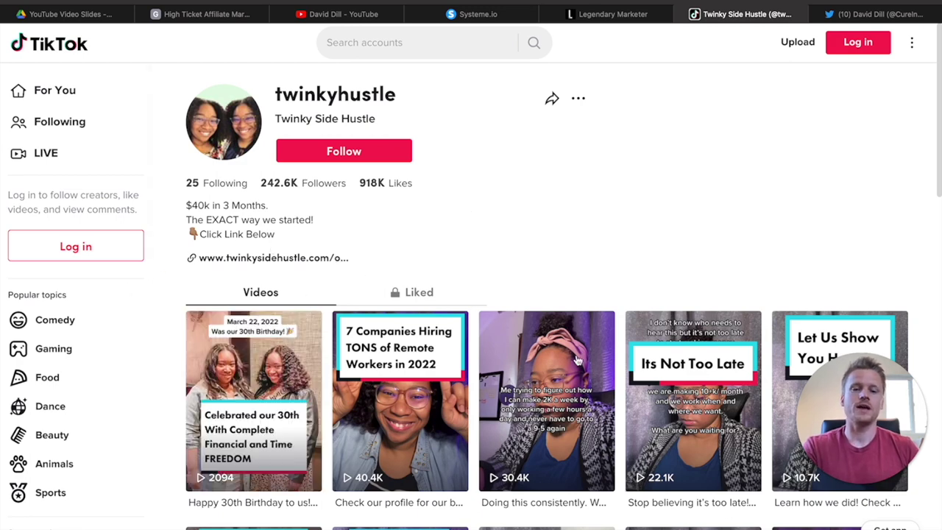
scroll(535, 386, down, 1)
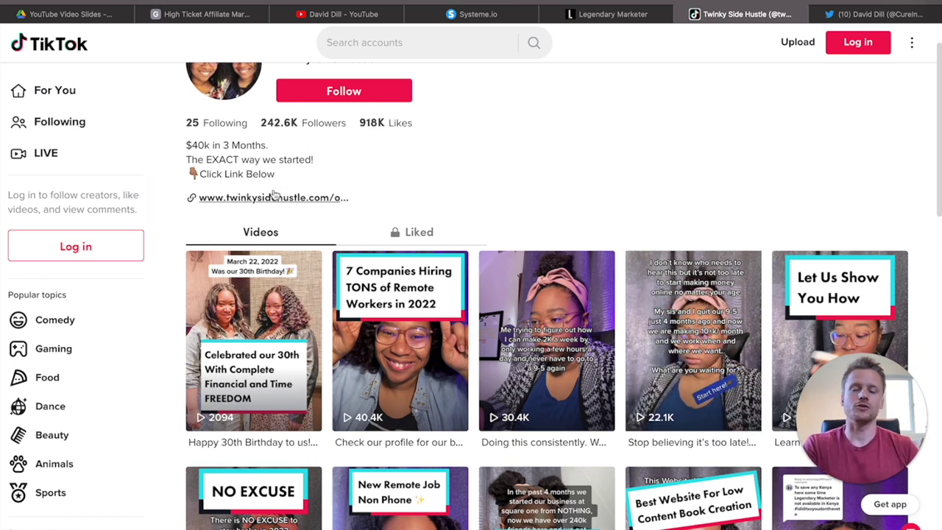
click(857, 13)
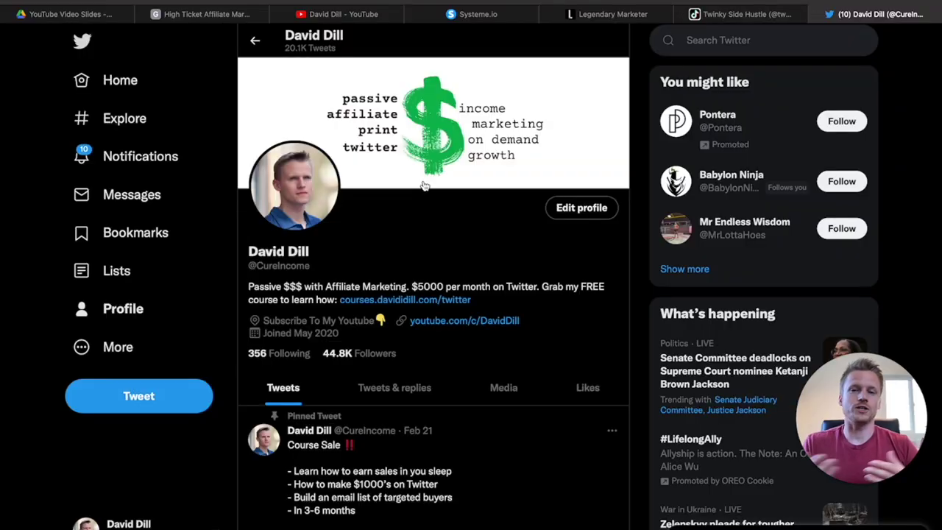